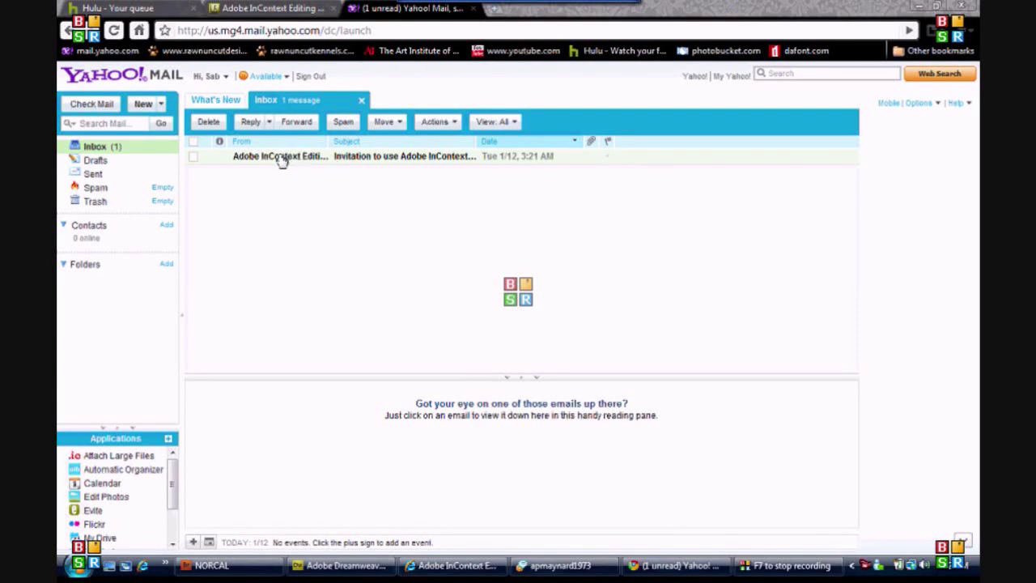
# Step: Open the Adobe InContext Editing invitation email and enlarge its reading pane
pyautogui.click(281, 159)
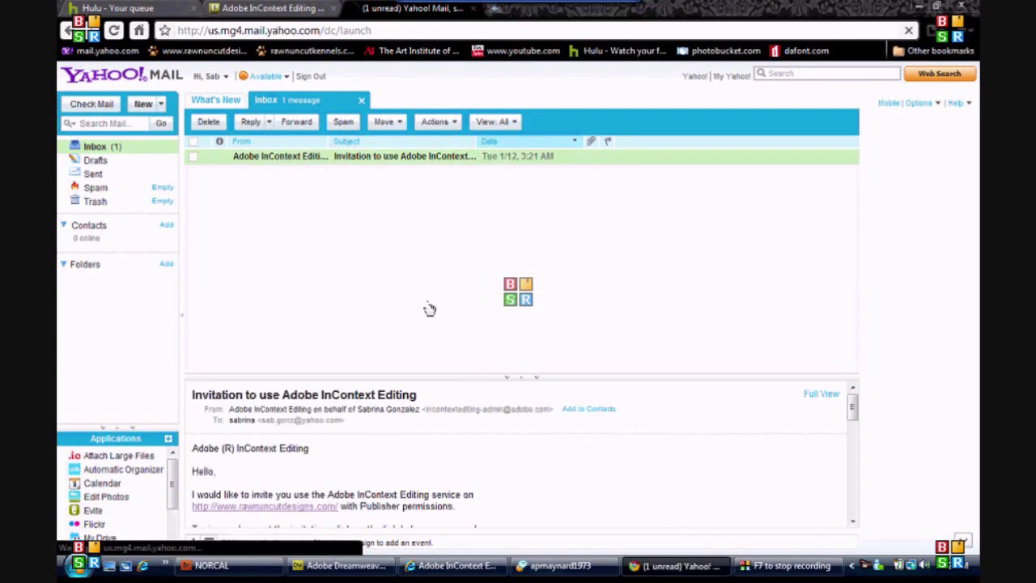
pyautogui.moveTo(518, 374); pyautogui.dragTo(514, 222)
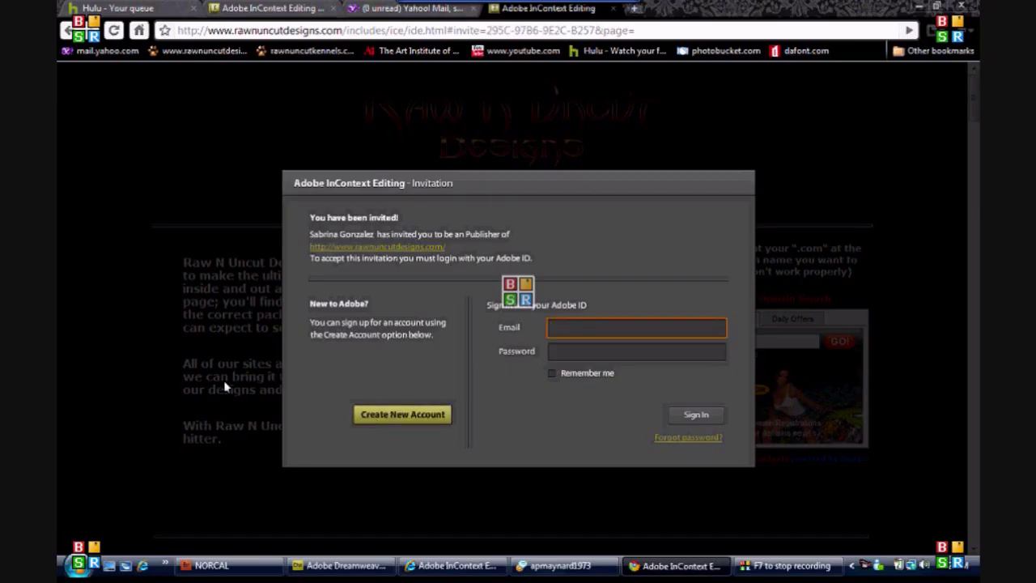
# Step: Start a new Adobe account and enter the user's first name, last name, e-mail and password
pyautogui.click(402, 414)
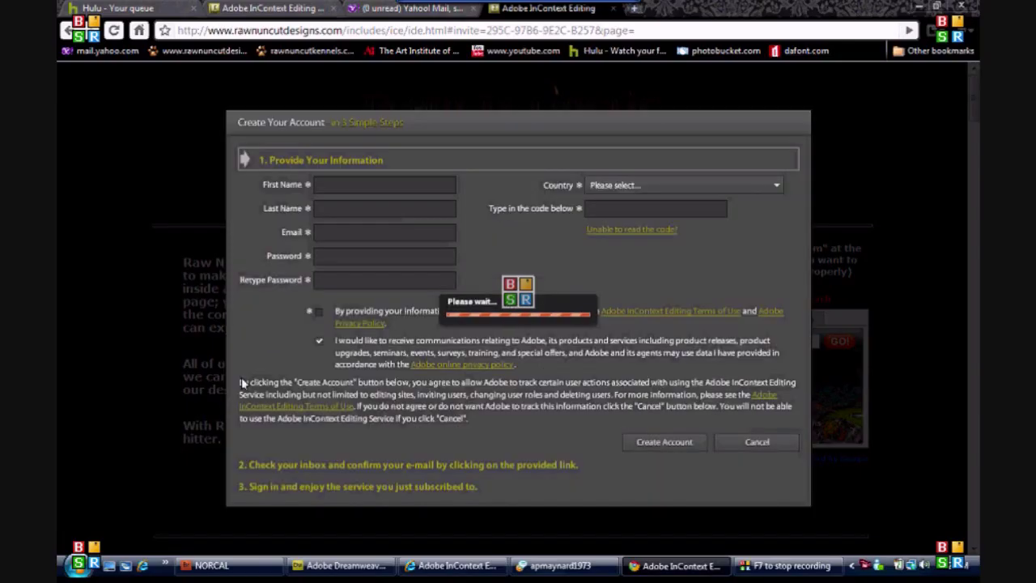
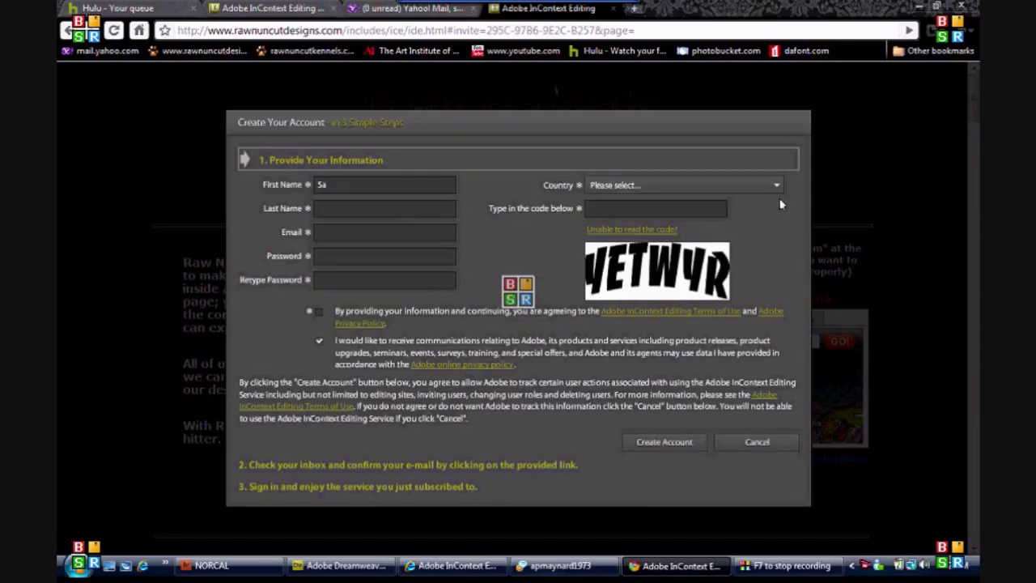
pyautogui.press('Tab')
pyautogui.press('Tab')
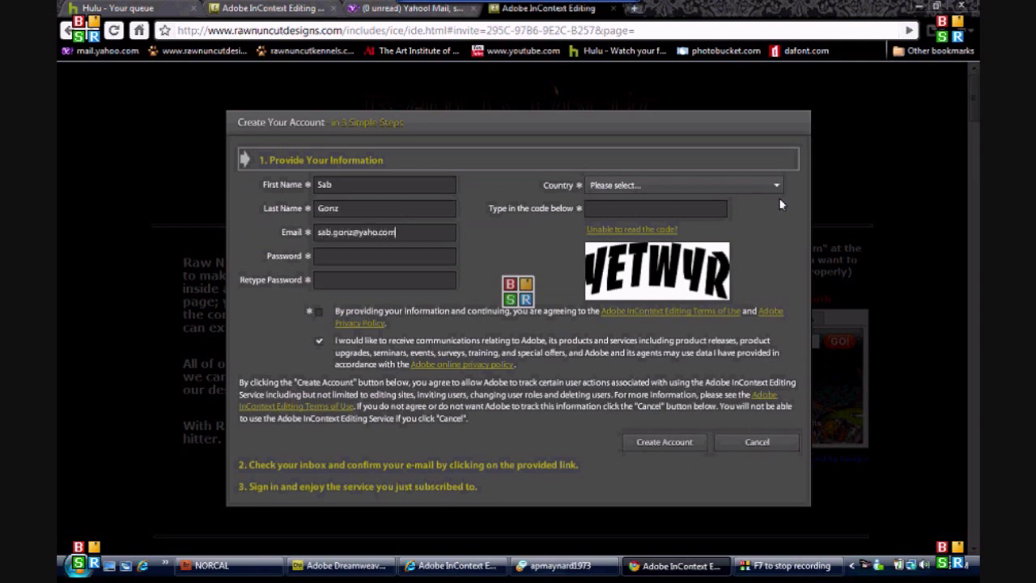
pyautogui.write('********')
pyautogui.press('Tab')
pyautogui.write('********')
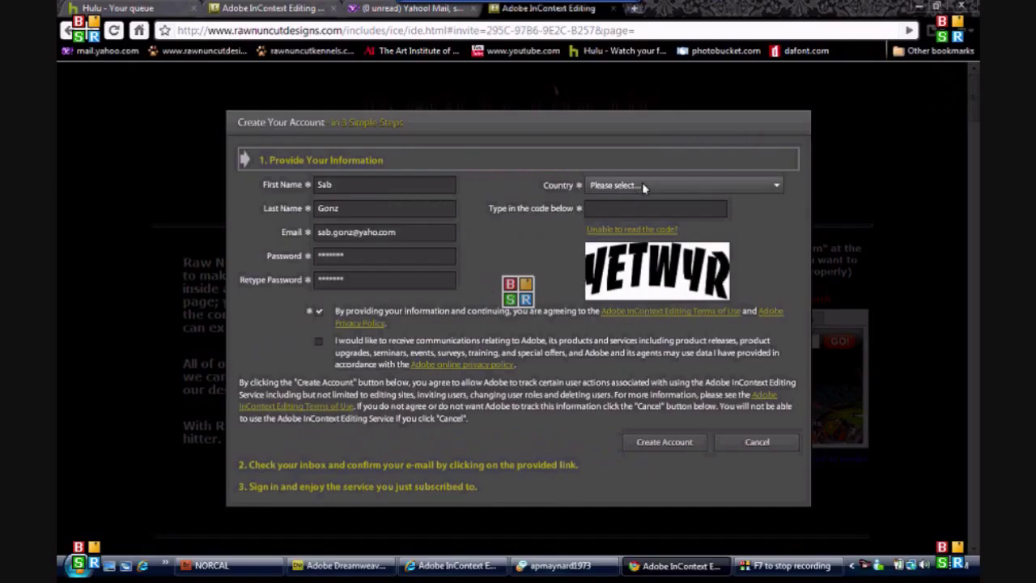
# Step: Set the country to United States, enter the captcha code, and create the account
pyautogui.click(642, 182)
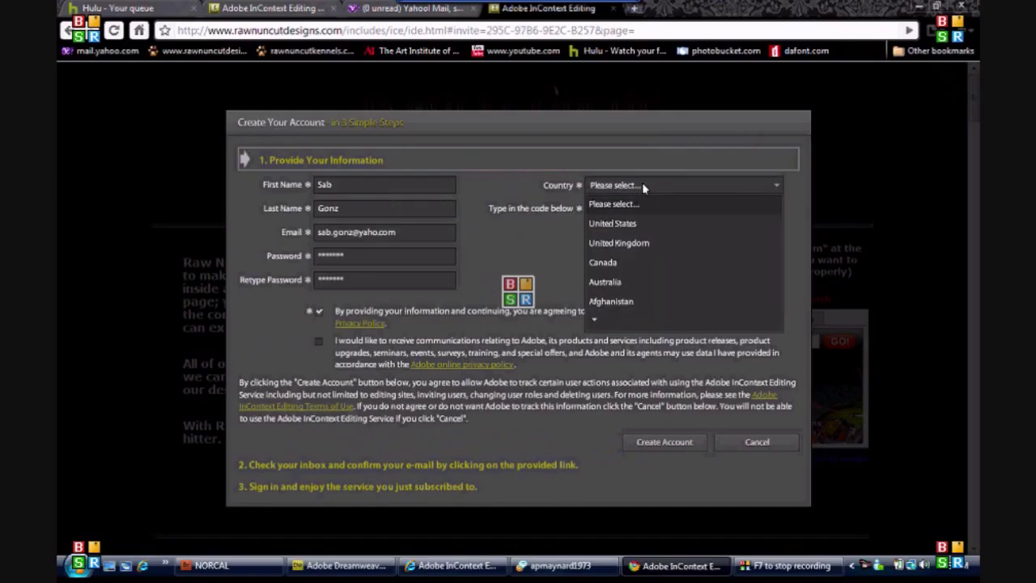
pyautogui.click(615, 223)
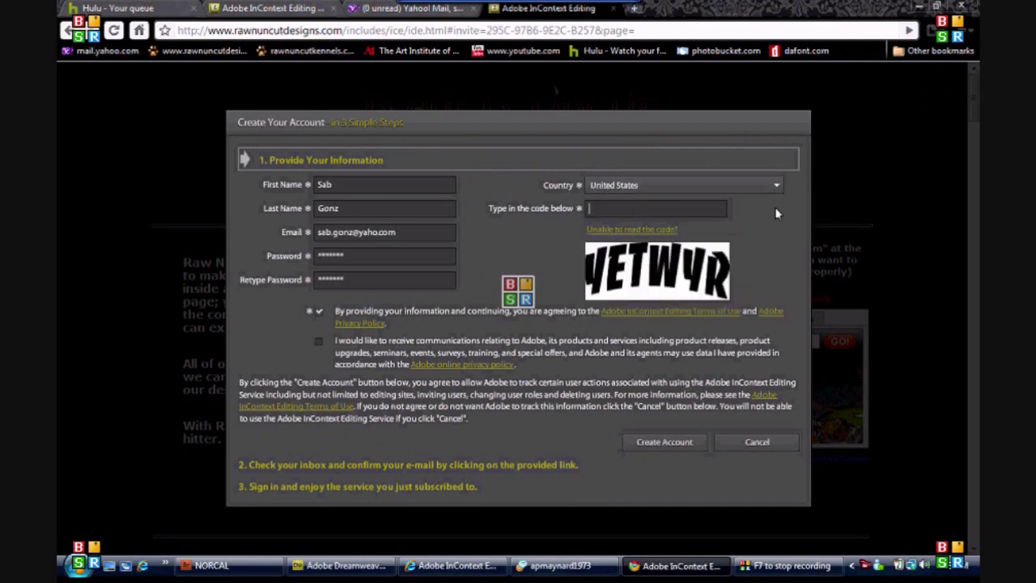
pyautogui.write('YETWYR')
pyautogui.click(671, 441)
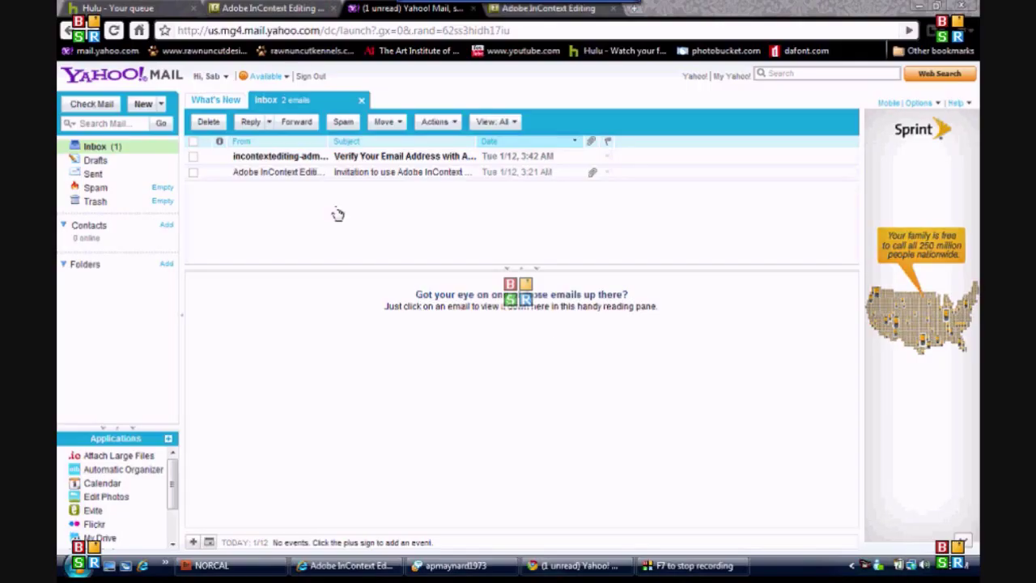
# Step: Open Adobe's 'Verify Your Email Address' message in the Yahoo inbox
pyautogui.click(271, 157)
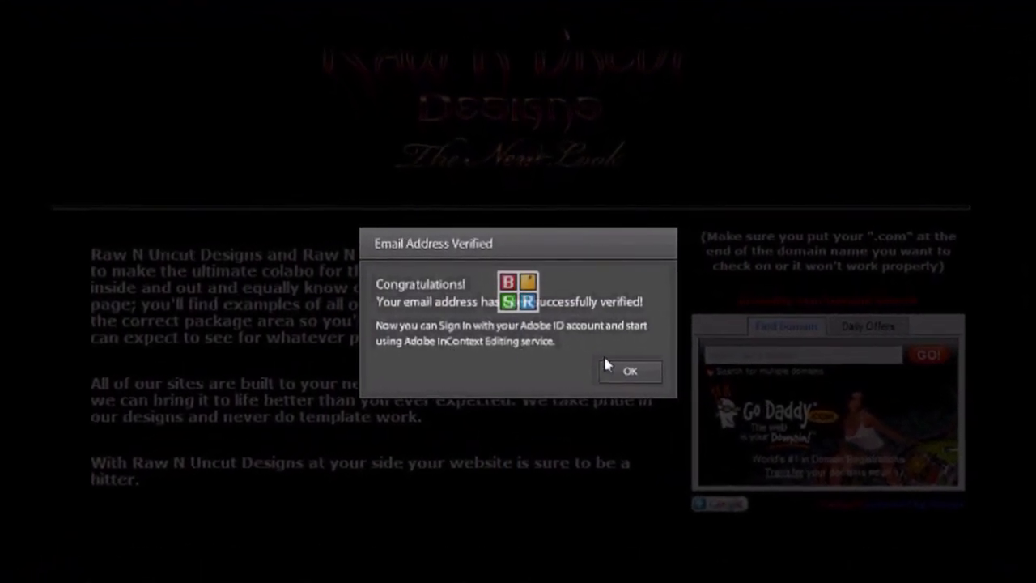
# Step: Dismiss the verification notice, sign in with the Adobe ID e-mail and password, and accept Publisher status
pyautogui.click(633, 375)
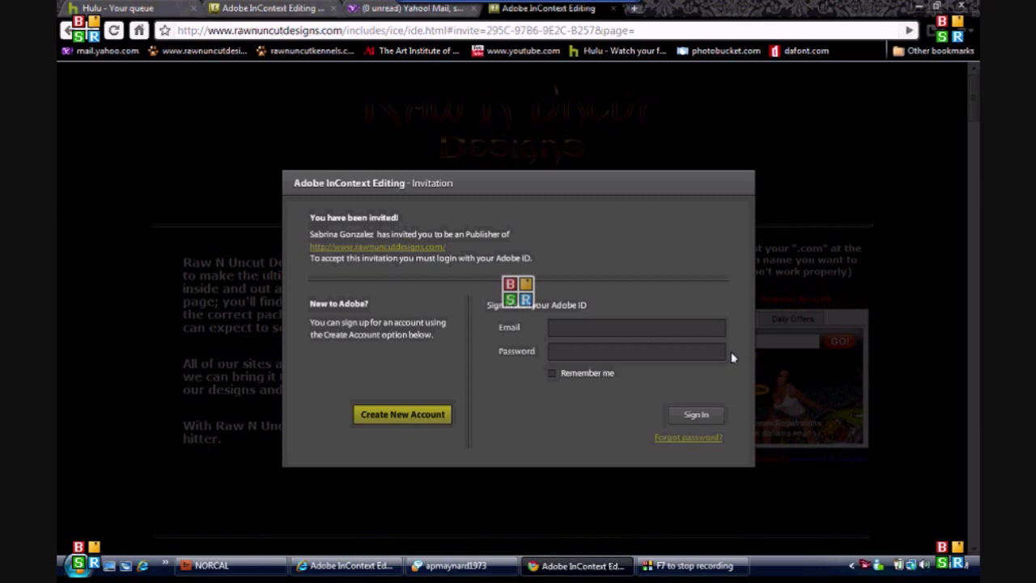
pyautogui.write('ab')
pyautogui.press('BackSpace')
pyautogui.press('BackSpace')
pyautogui.press('BackSpace')
pyautogui.write('*******')
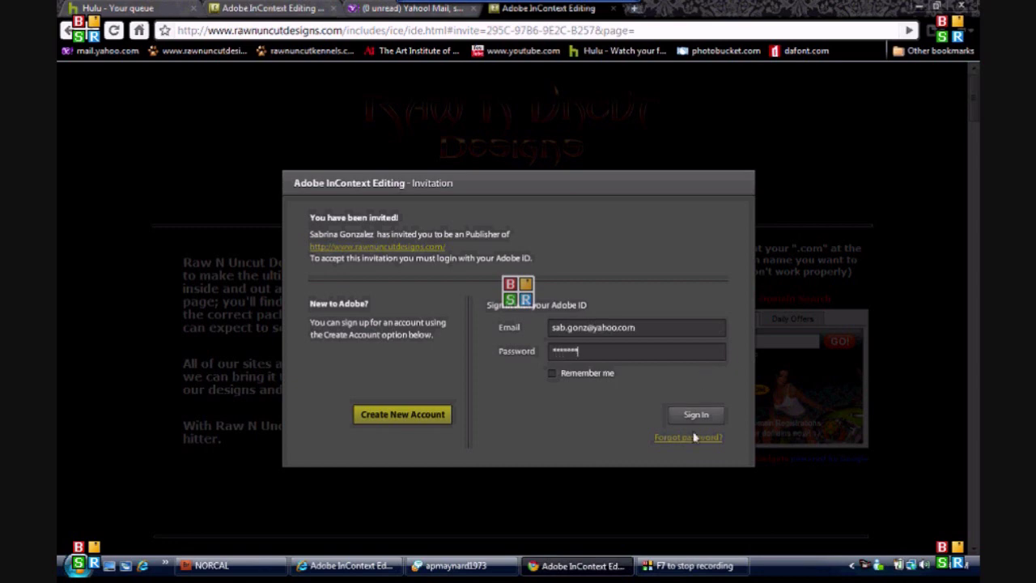
pyautogui.click(669, 422)
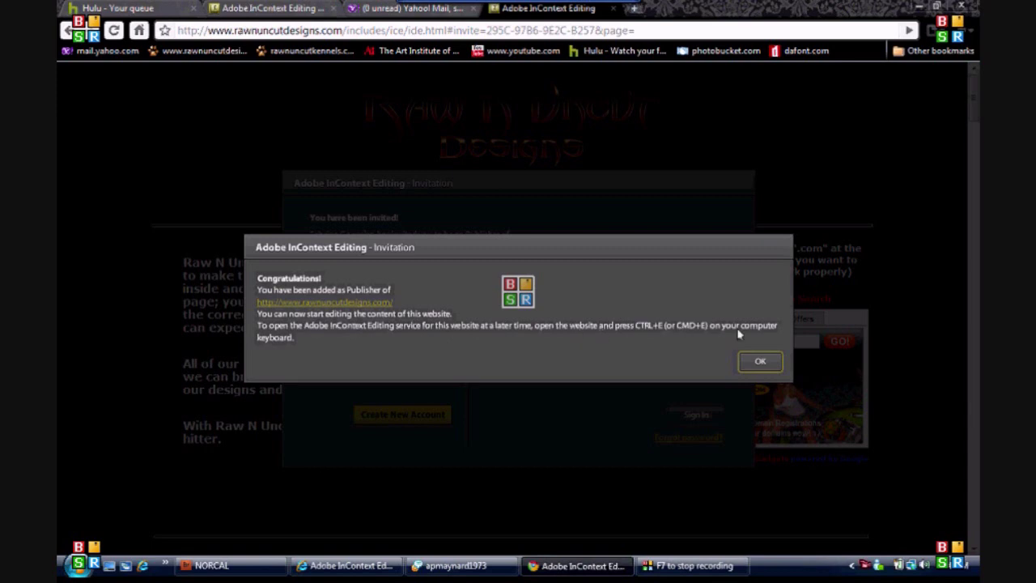
pyautogui.click(750, 361)
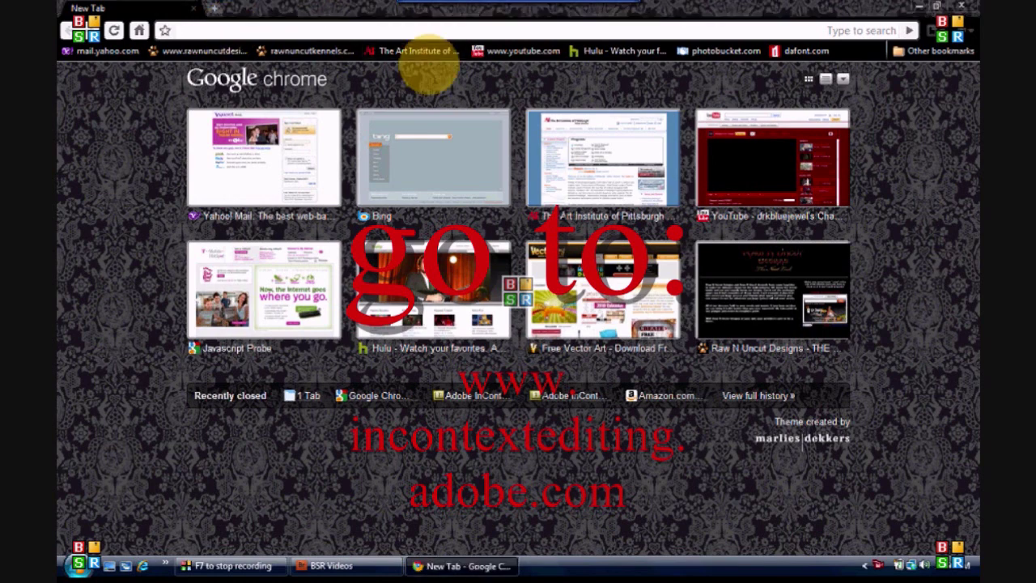
pyautogui.write('www.in')
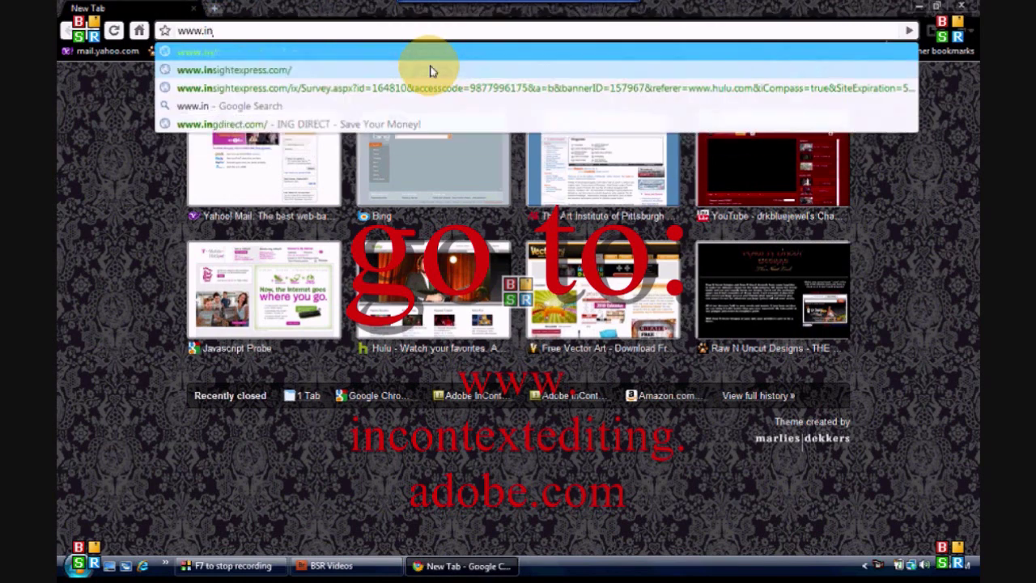
pyautogui.write('contex')
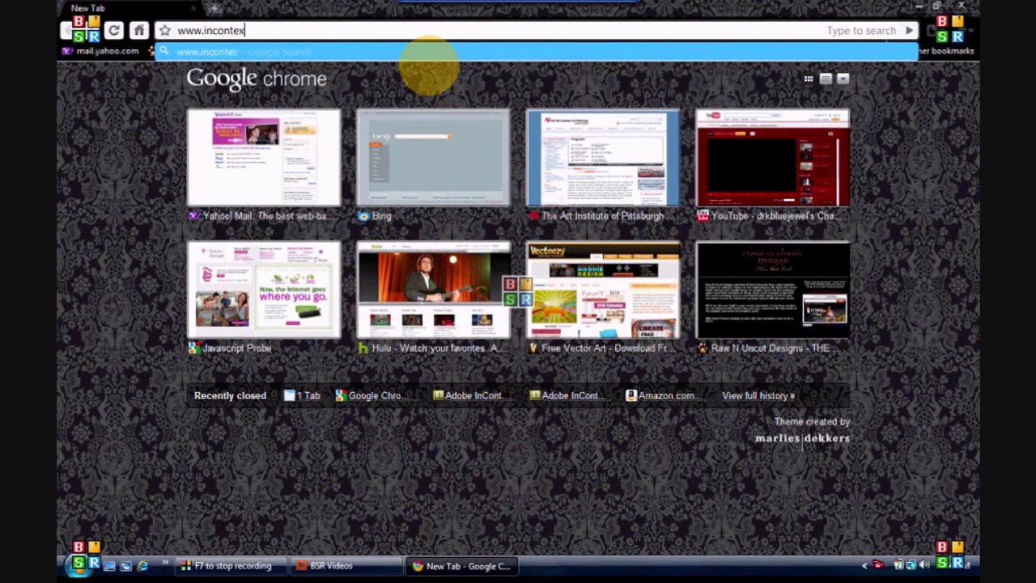
pyautogui.write('tediting.')
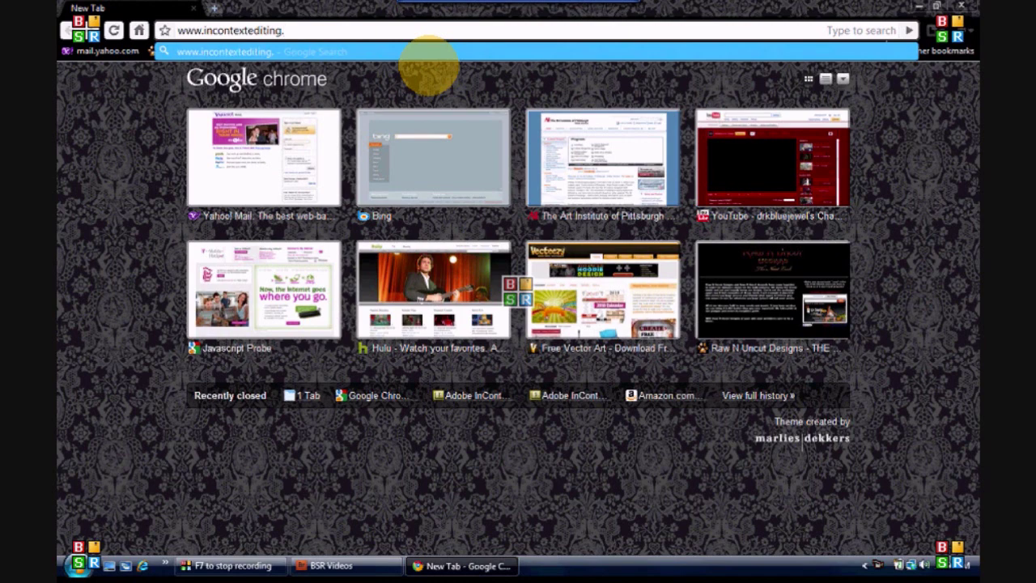
pyautogui.write('adobe.com')
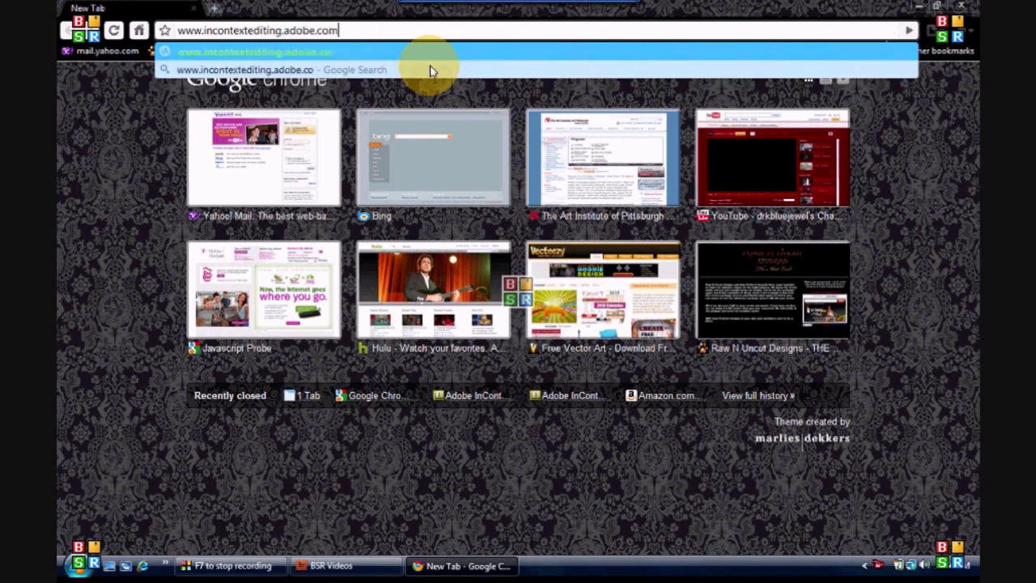
pyautogui.press('Return')
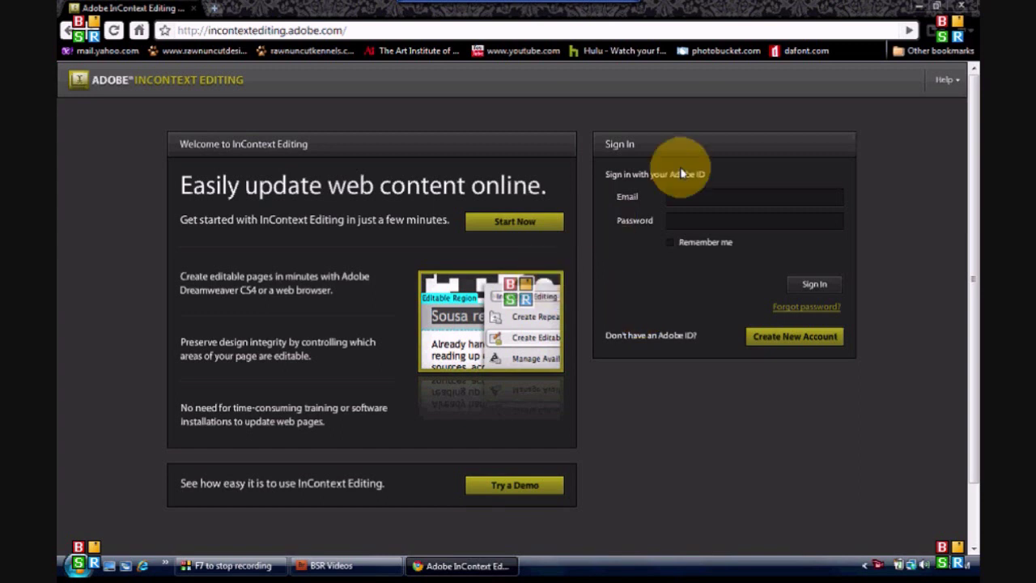
# Step: Sign in to InContext Editing with the account e-mail and password
pyautogui.click(724, 199)
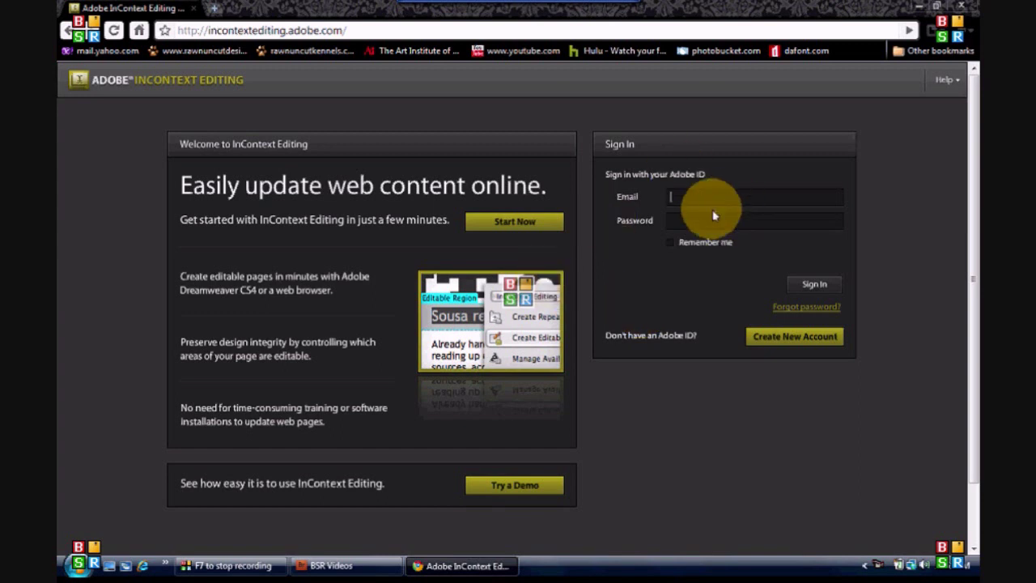
pyautogui.press('Return')
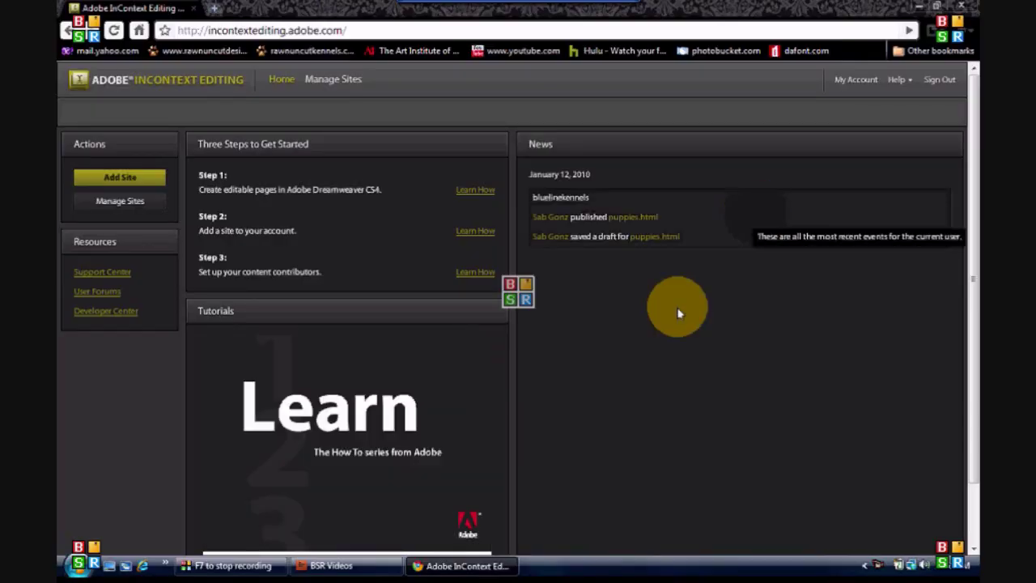
# Step: Open the bluelinekennels website for editing from the Manage Sites list
pyautogui.click(114, 201)
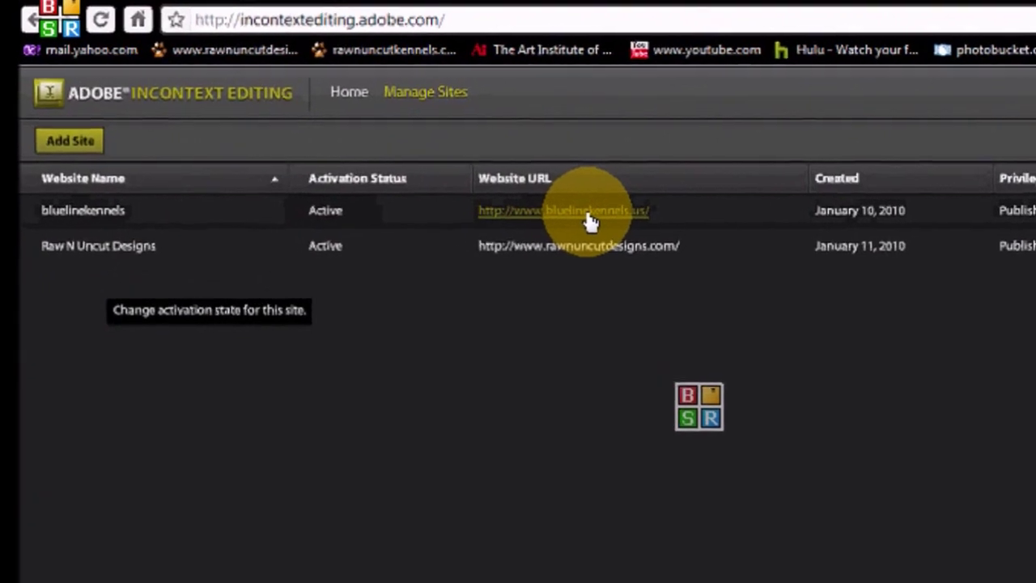
pyautogui.click(589, 220)
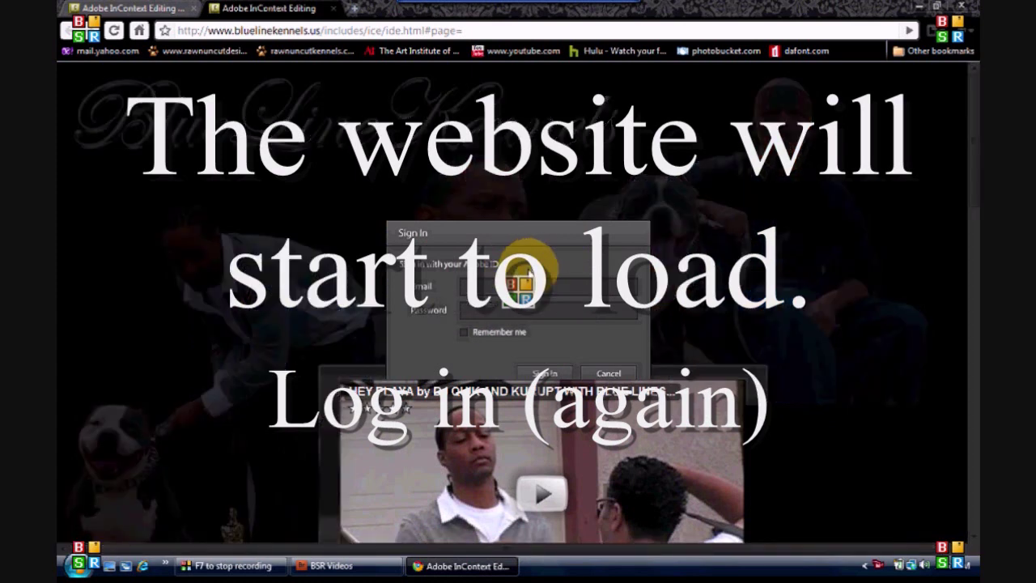
# Step: Sign in through the editor's Adobe ID dialog to load the puppies page
pyautogui.click(531, 285)
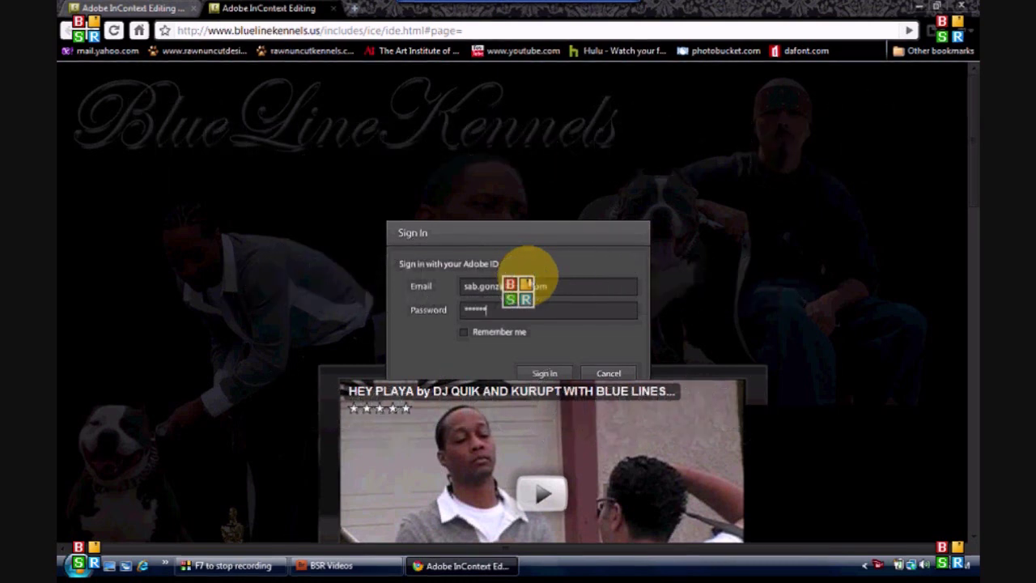
pyautogui.click(546, 373)
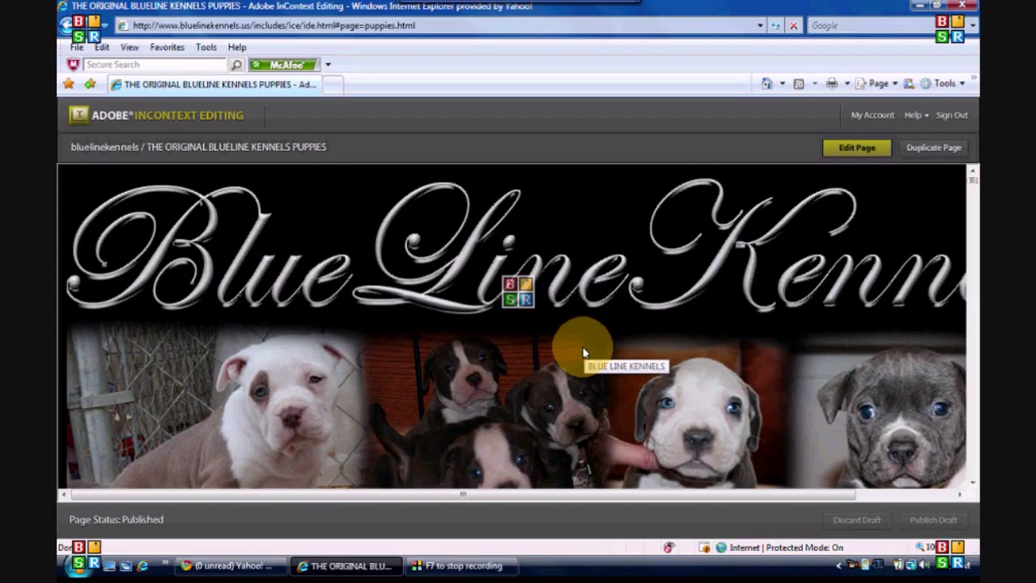
# Step: Put the puppies page into edit mode and bring the contact box into view
pyautogui.click(849, 146)
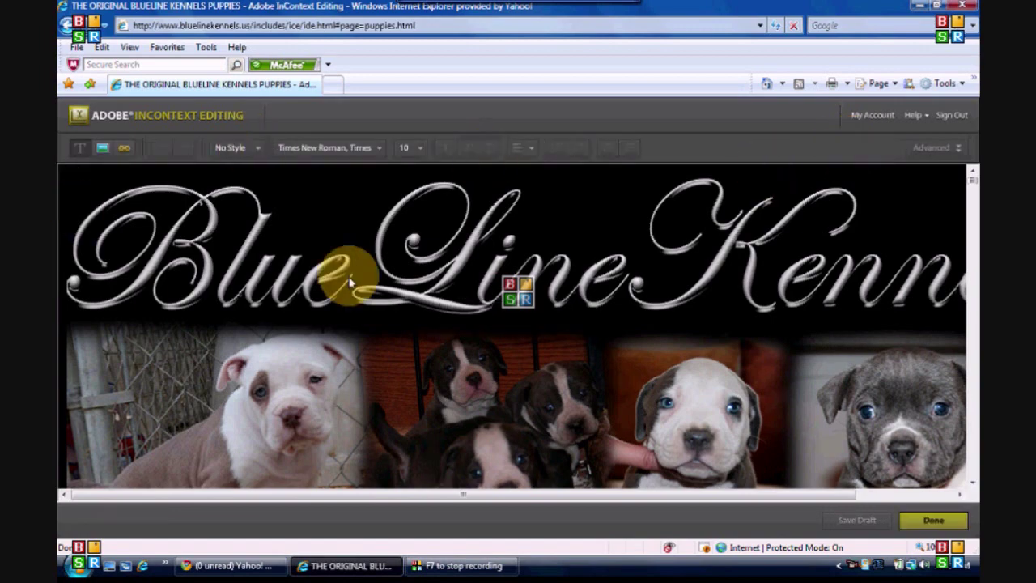
pyautogui.scroll(-6, 419, 273)
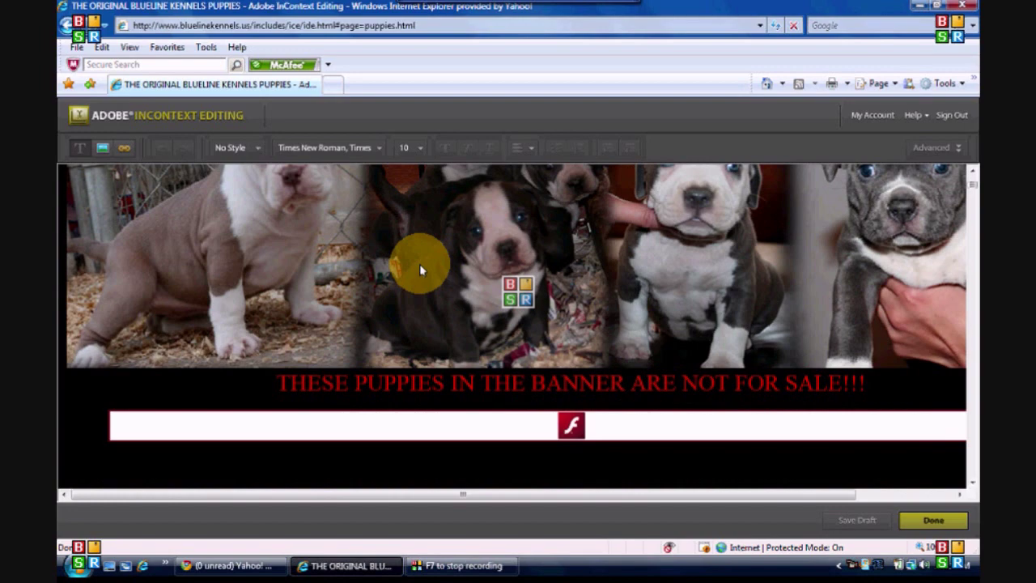
pyautogui.scroll(-10, 419, 268)
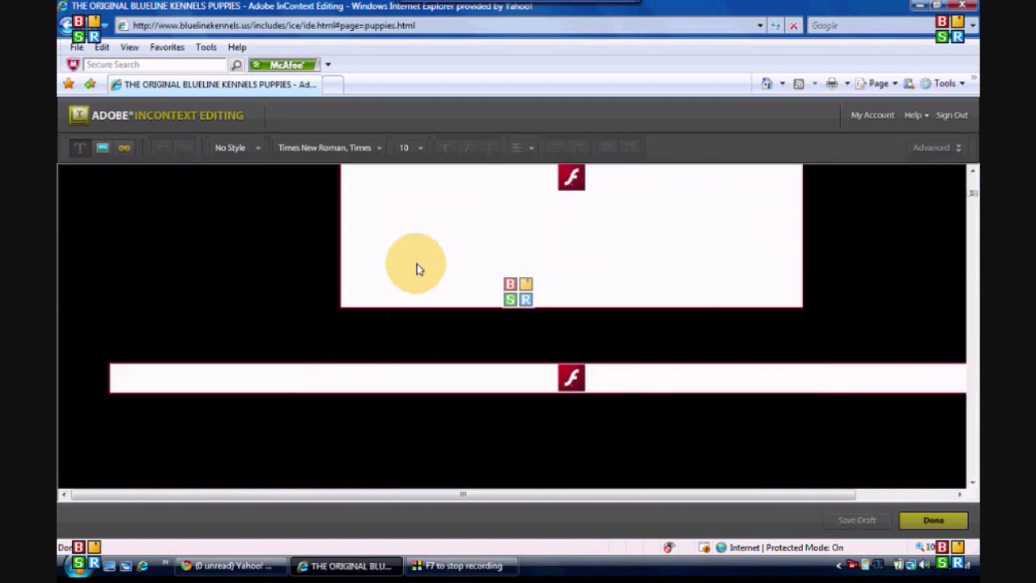
pyautogui.scroll(-5, 412, 271)
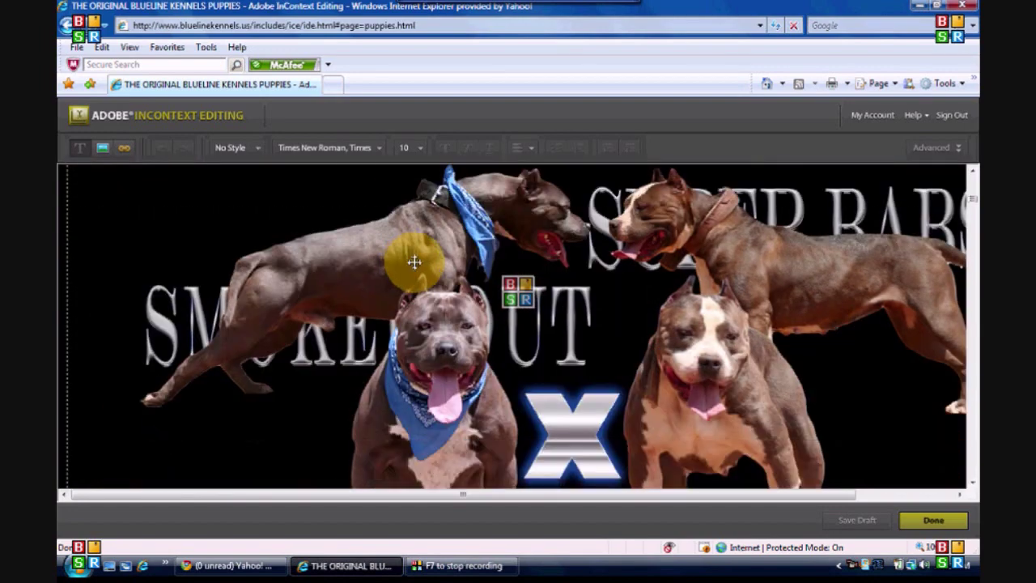
pyautogui.scroll(-5, 446, 267)
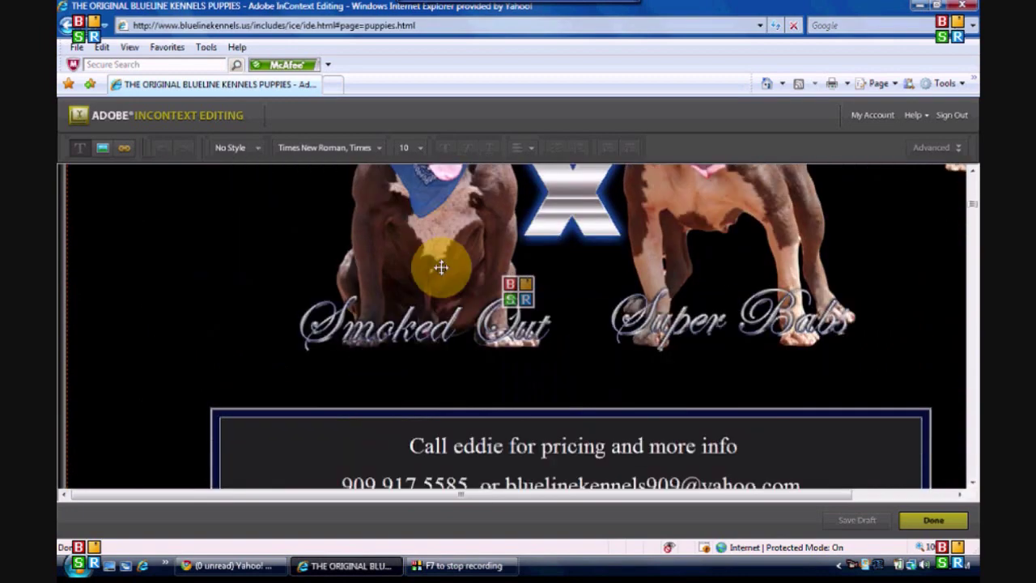
pyautogui.scroll(-1, 441, 267)
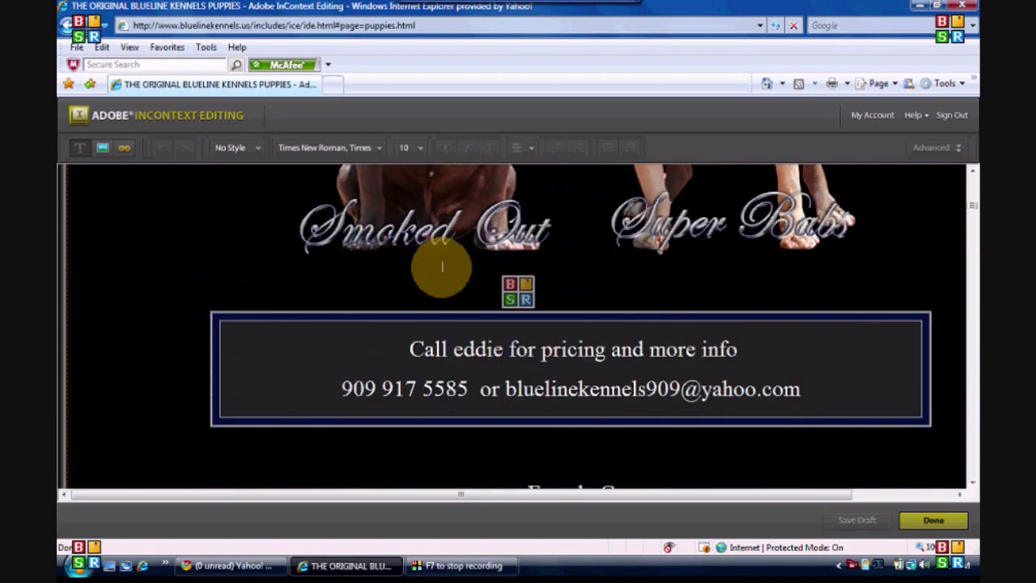
# Step: Change the contact line's ending from 'more info' to 'more information'
pyautogui.click(410, 349)
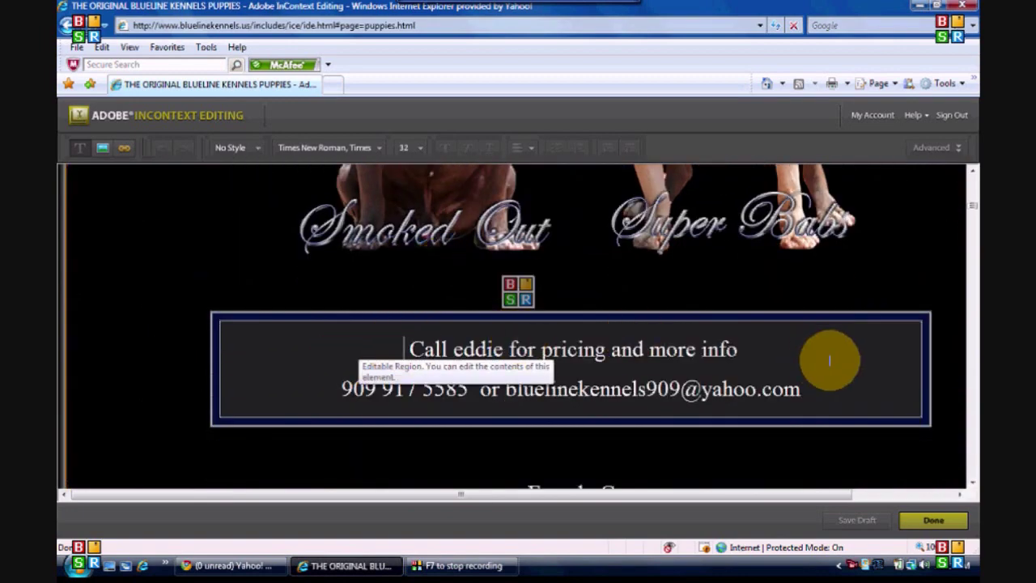
pyautogui.click(777, 350)
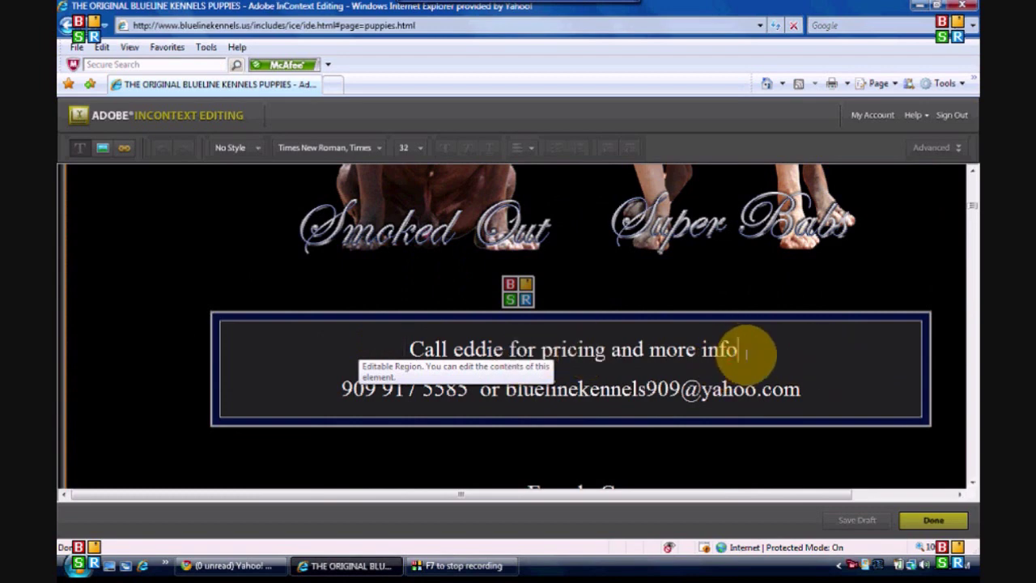
pyautogui.press('BackSpace')
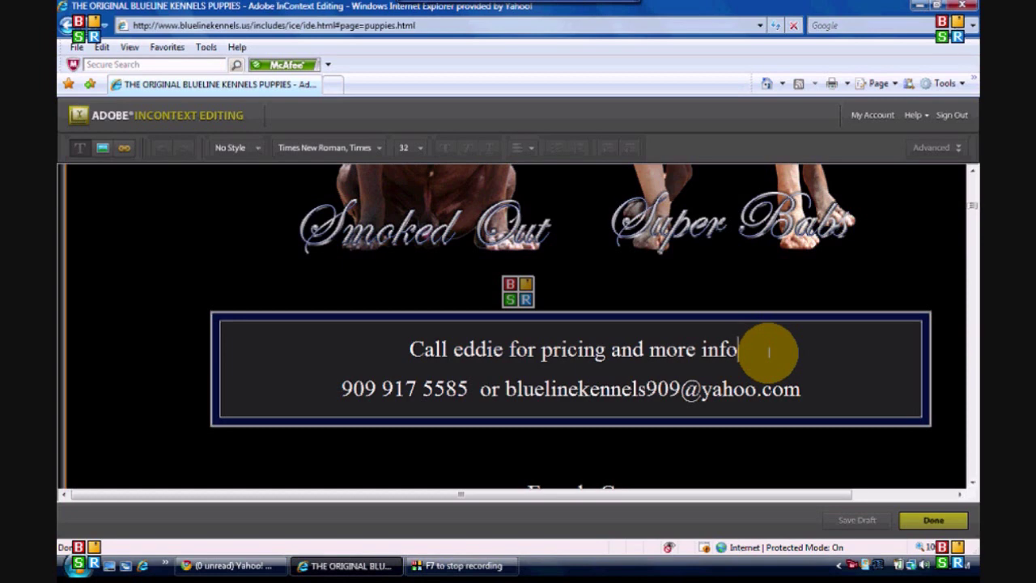
pyautogui.write('rmation')
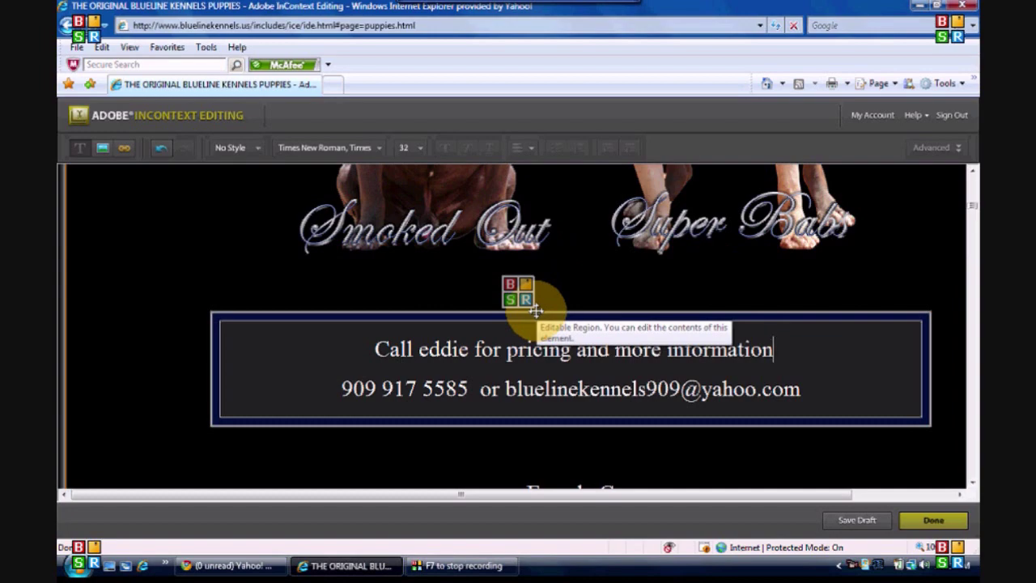
pyautogui.scroll(-5, 536, 310)
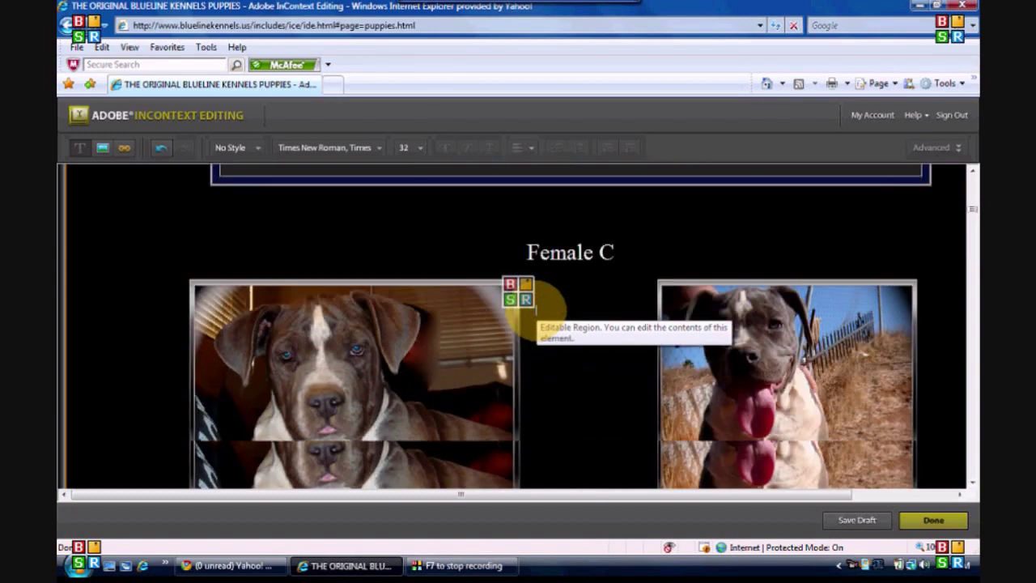
pyautogui.scroll(-3, 536, 310)
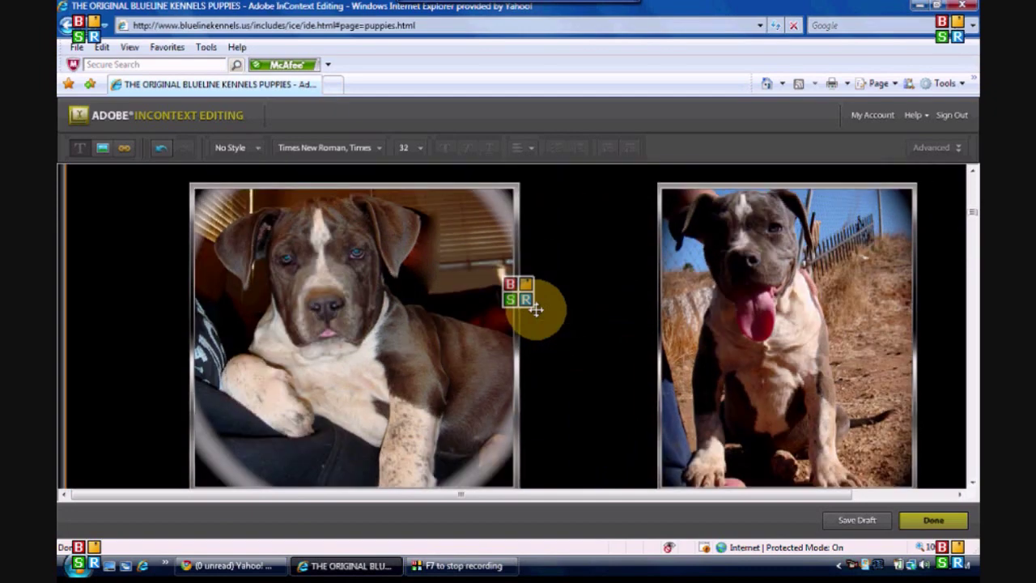
pyautogui.scroll(-2, 536, 310)
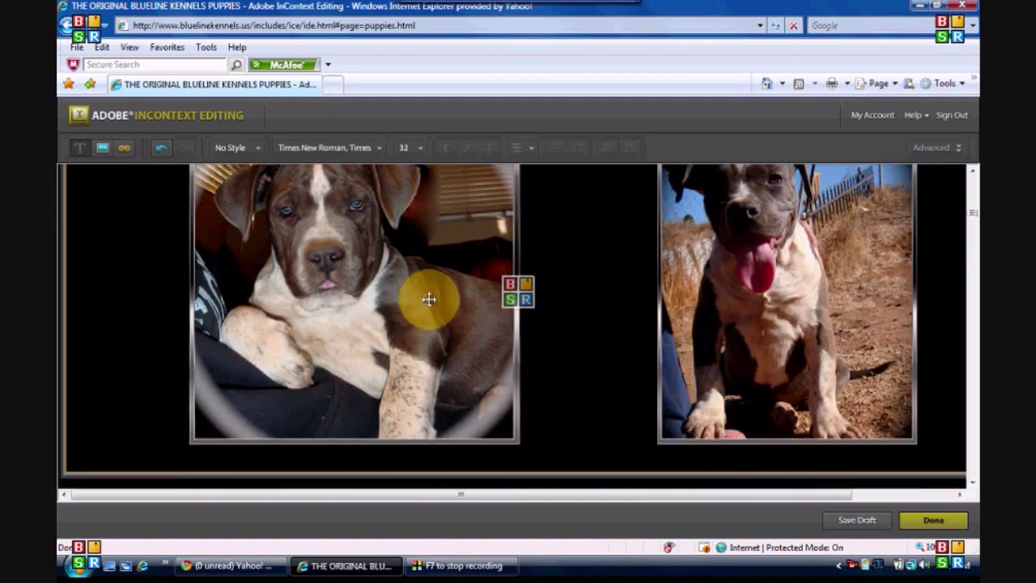
# Step: Open image settings for femaleC_2.png and pick My Computer as the replacement's media location
pyautogui.click(398, 285)
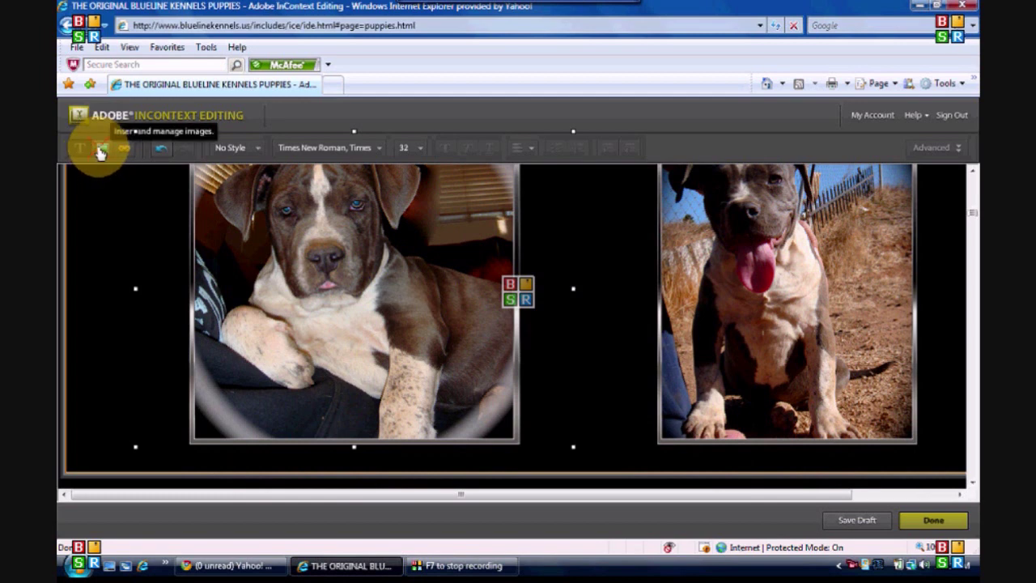
pyautogui.click(100, 152)
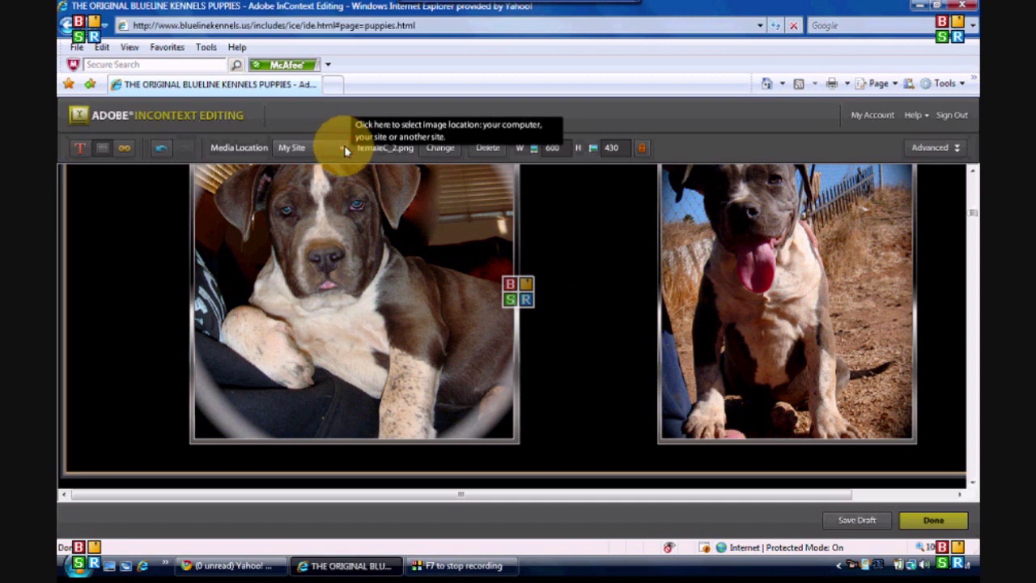
pyautogui.click(343, 149)
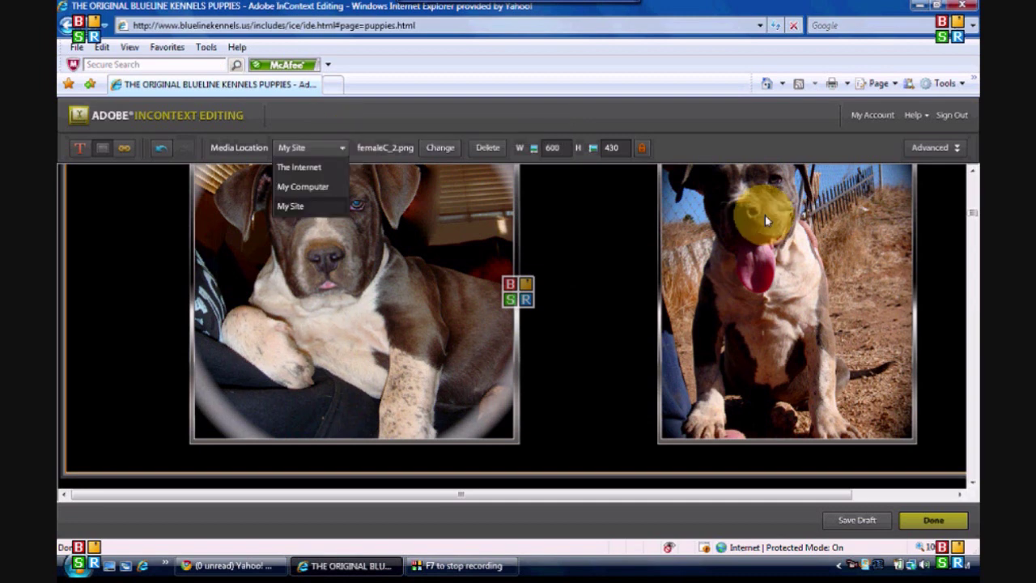
pyautogui.click(306, 189)
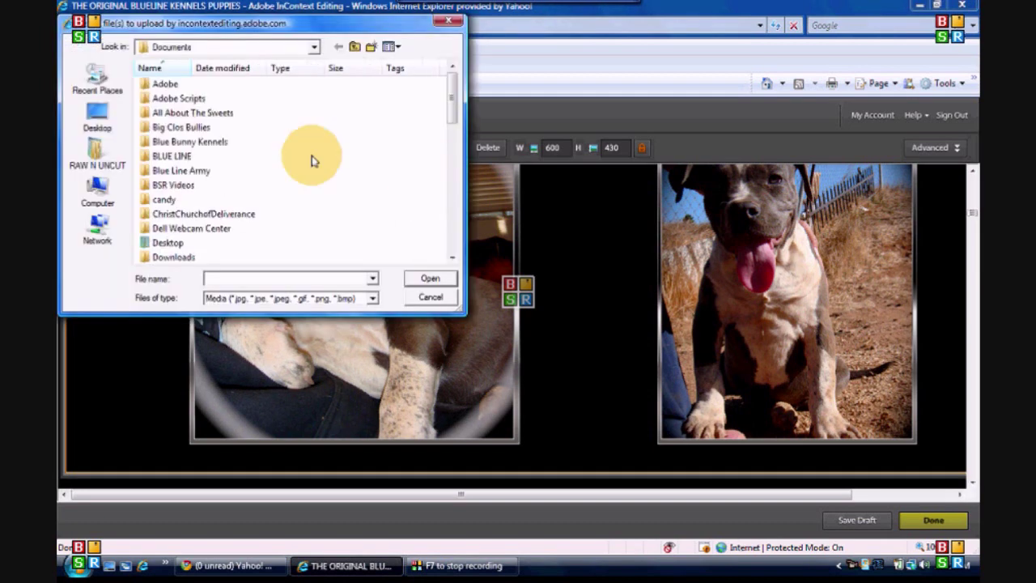
# Step: Browse through BLUE LINE, web and bluelinekennels.us into the puppies folder
pyautogui.doubleClick(154, 156)
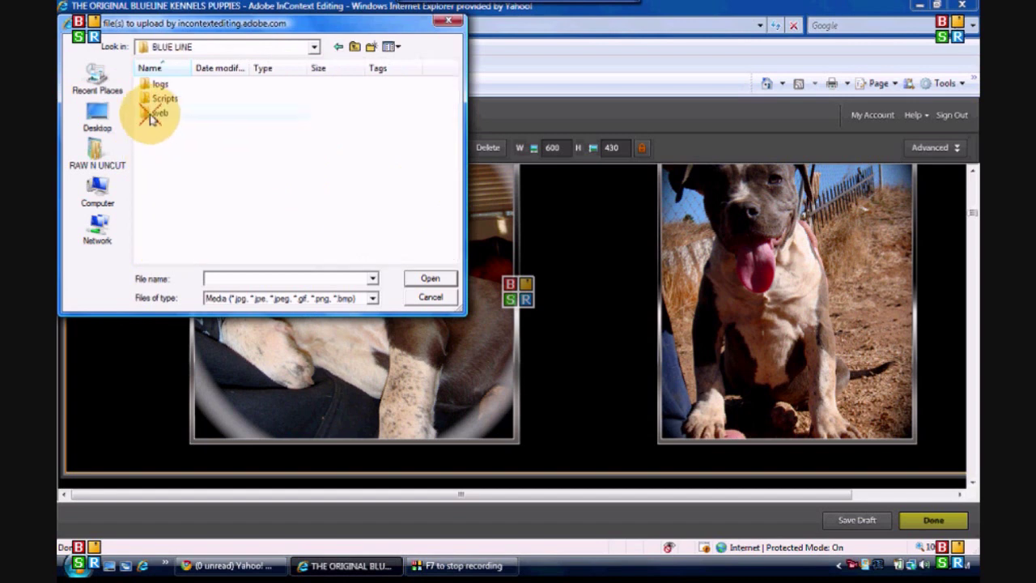
pyautogui.doubleClick(156, 116)
pyautogui.doubleClick(146, 102)
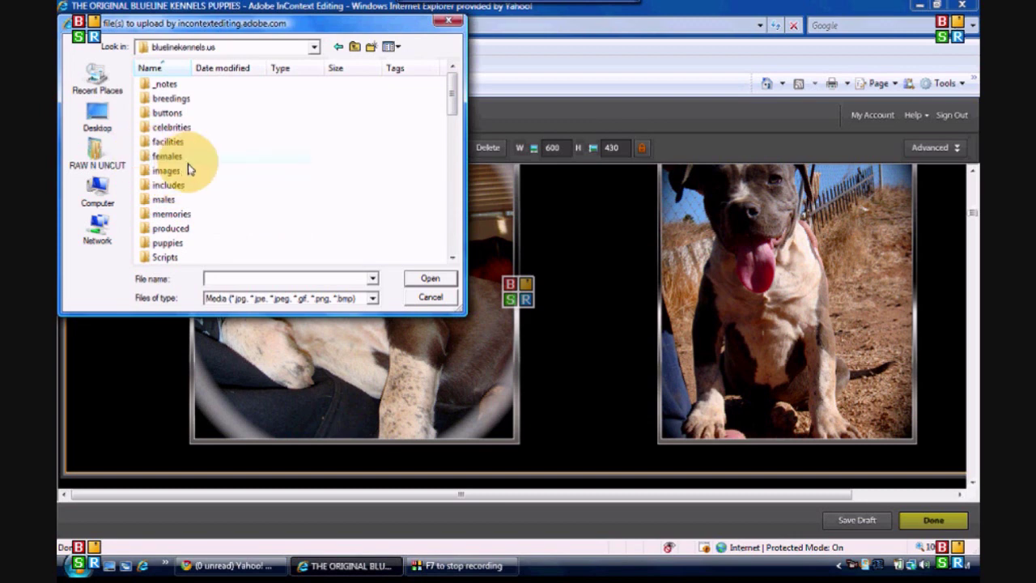
pyautogui.scroll(-2, 202, 188)
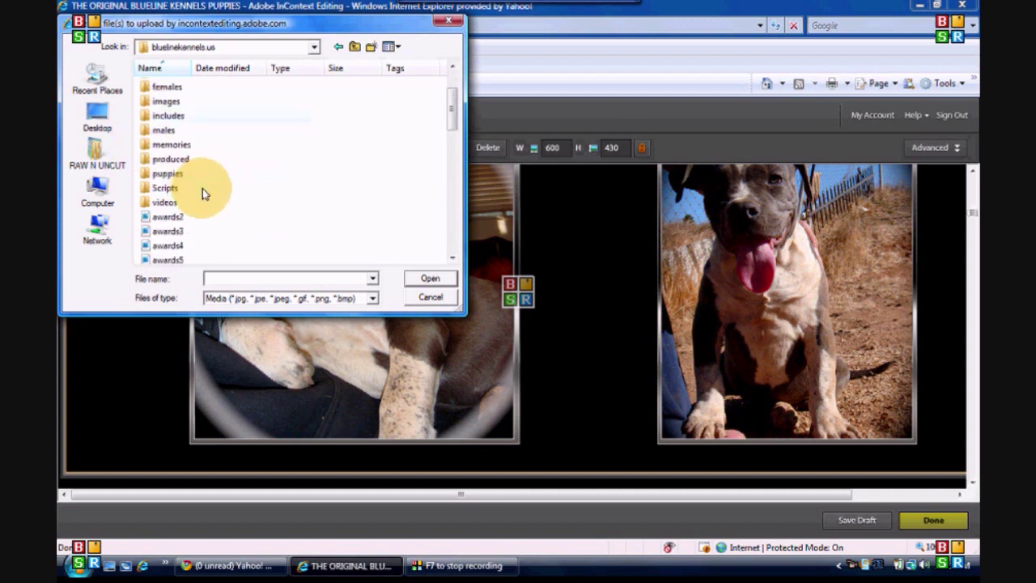
pyautogui.doubleClick(146, 174)
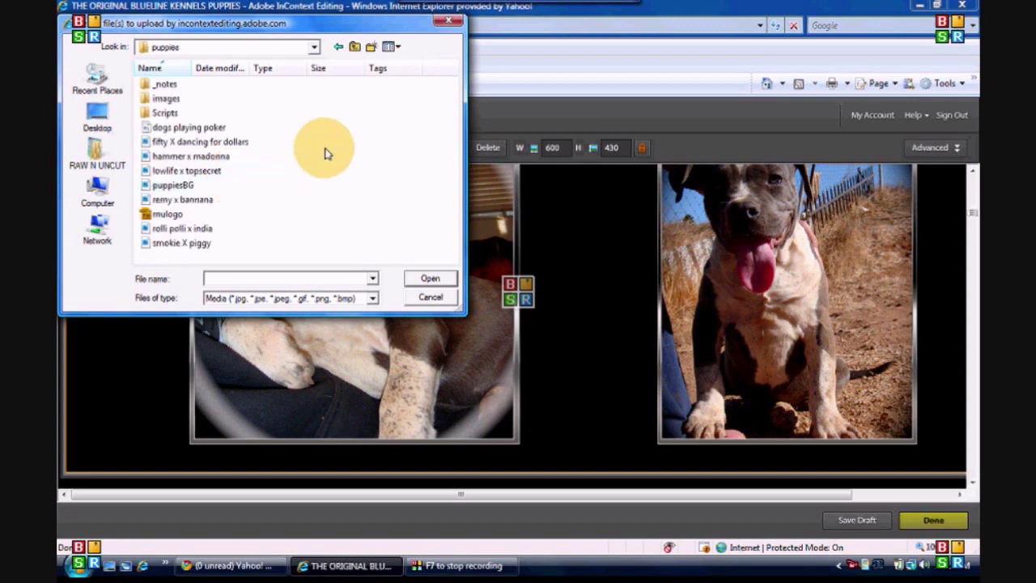
# Step: Show the files as Extra Large Icons and maximize the file picker
pyautogui.click(399, 51)
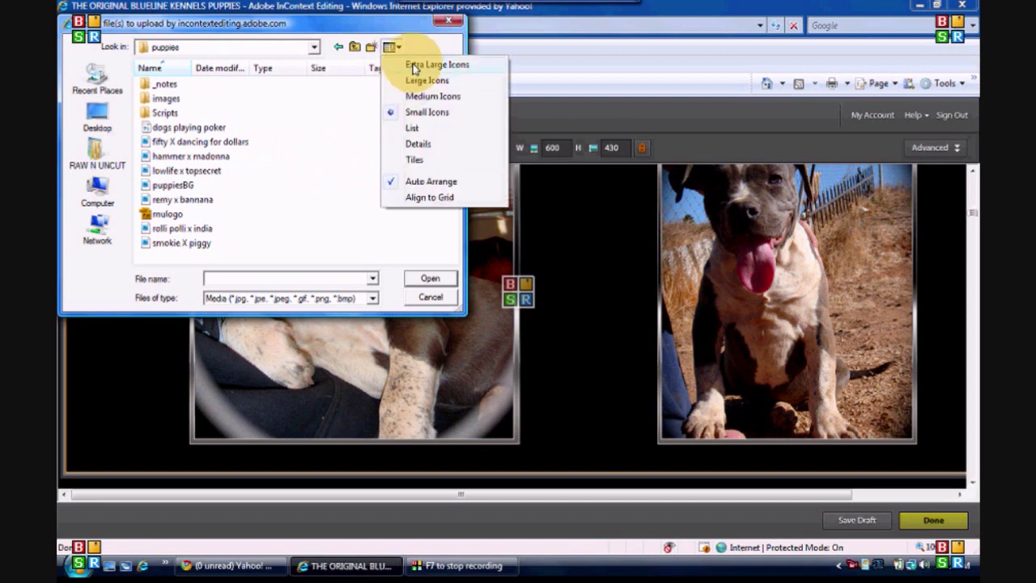
pyautogui.click(414, 66)
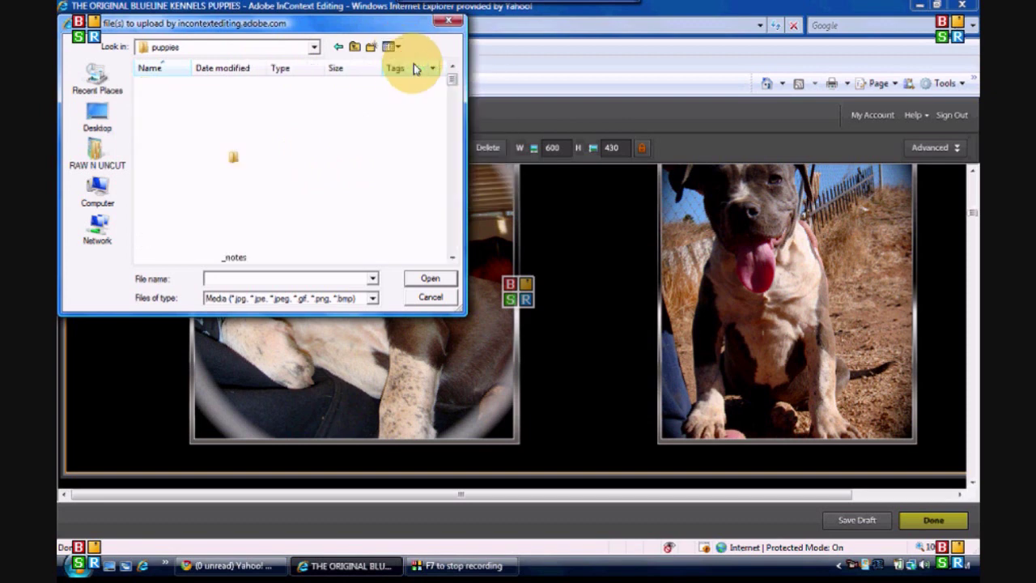
pyautogui.doubleClick(349, 23)
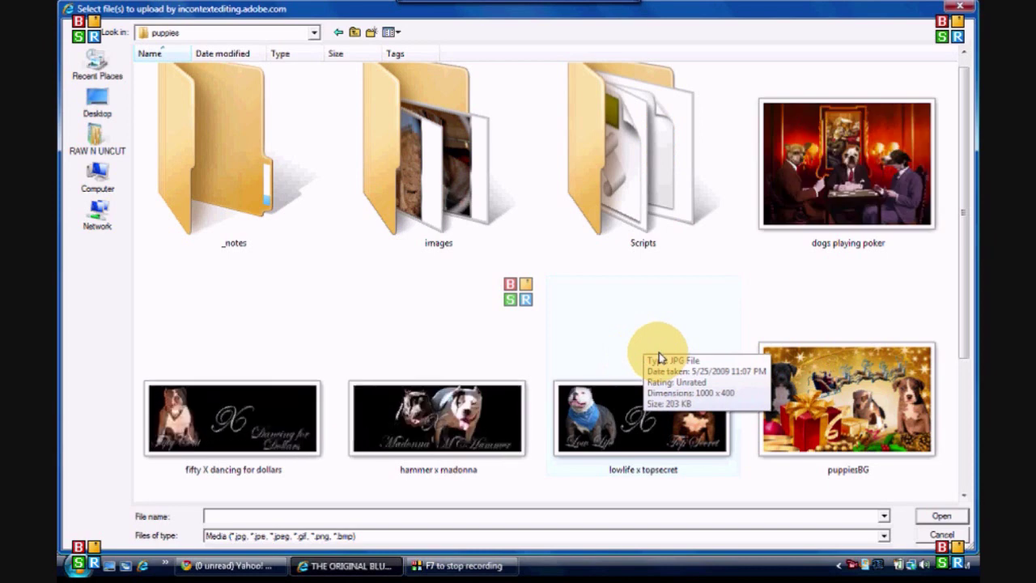
# Step: Open the images folder, view it as Extra Large Icons, and pick femaleC_2 for upload
pyautogui.scroll(-3, 659, 351)
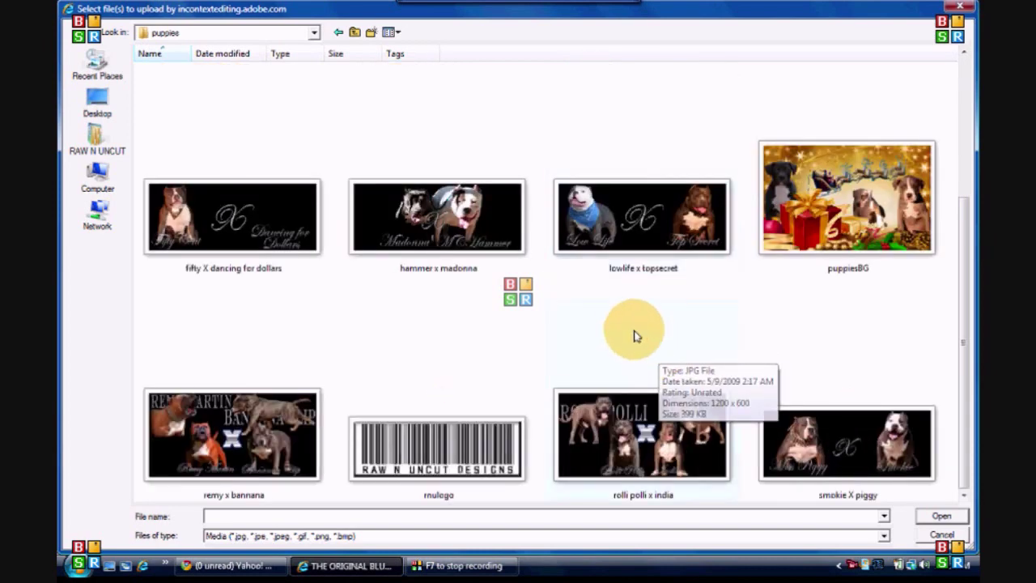
pyautogui.scroll(3, 633, 329)
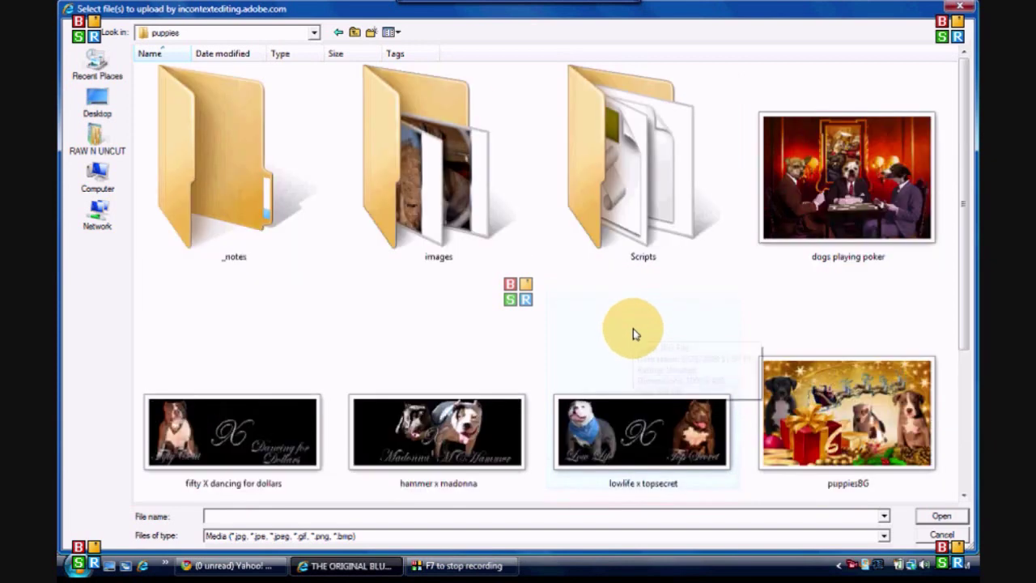
pyautogui.doubleClick(467, 99)
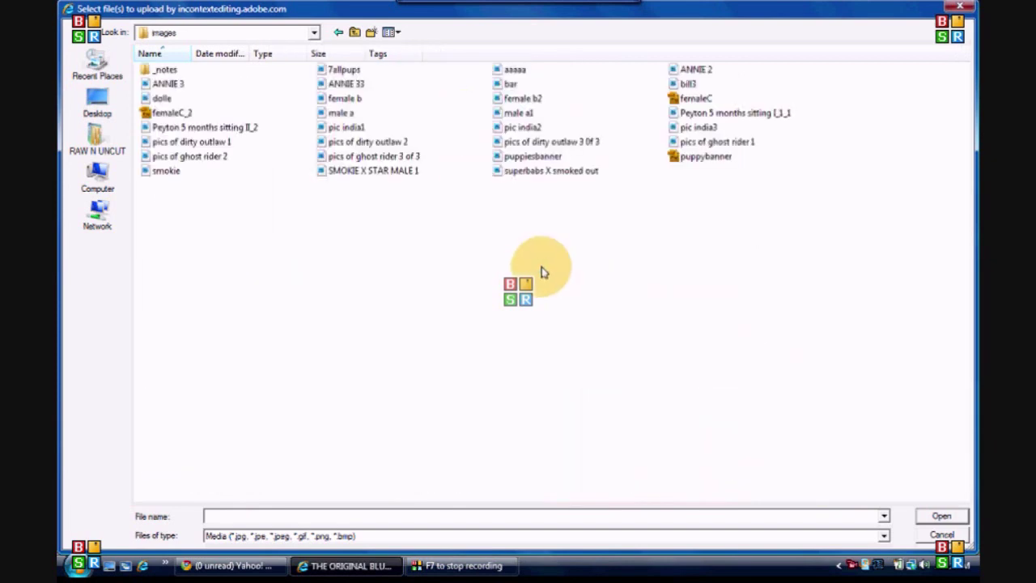
pyautogui.click(397, 33)
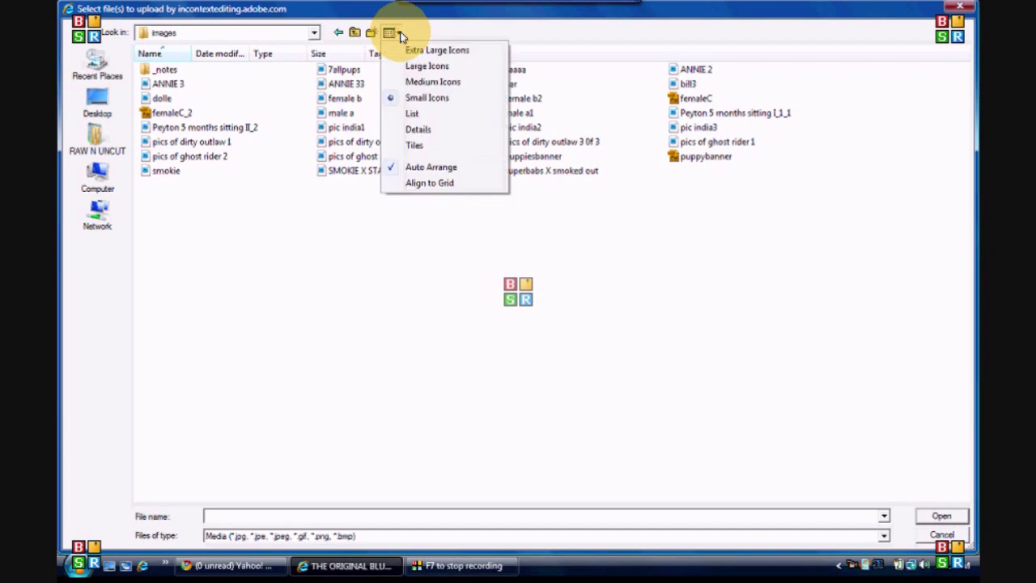
pyautogui.click(400, 51)
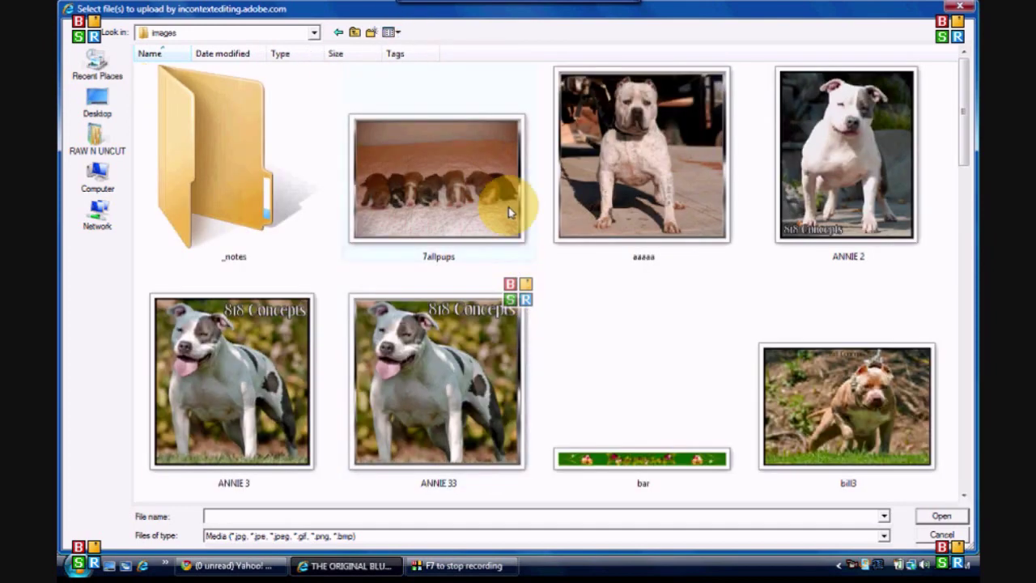
pyautogui.scroll(-10, 506, 212)
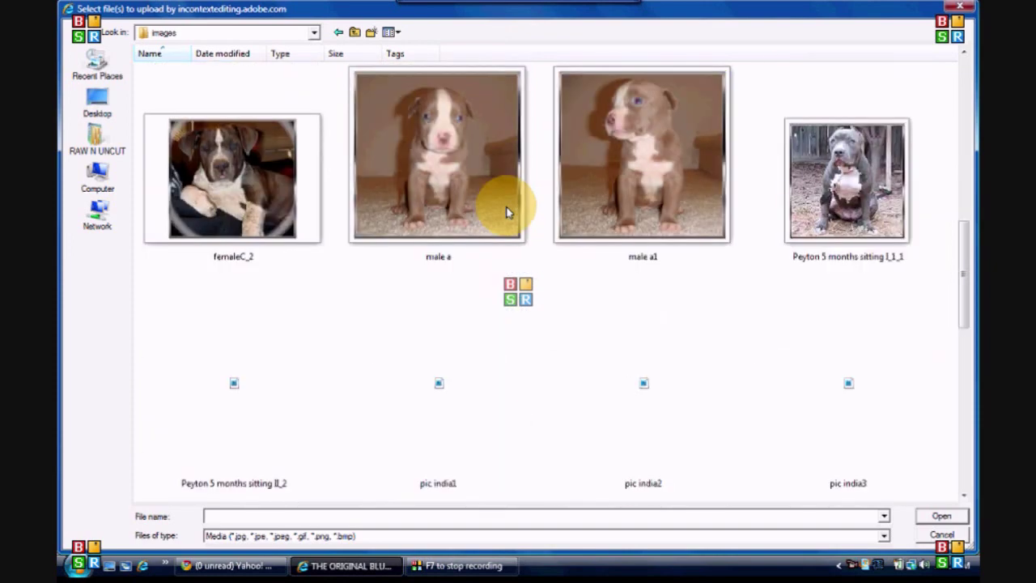
pyautogui.scroll(5, 506, 212)
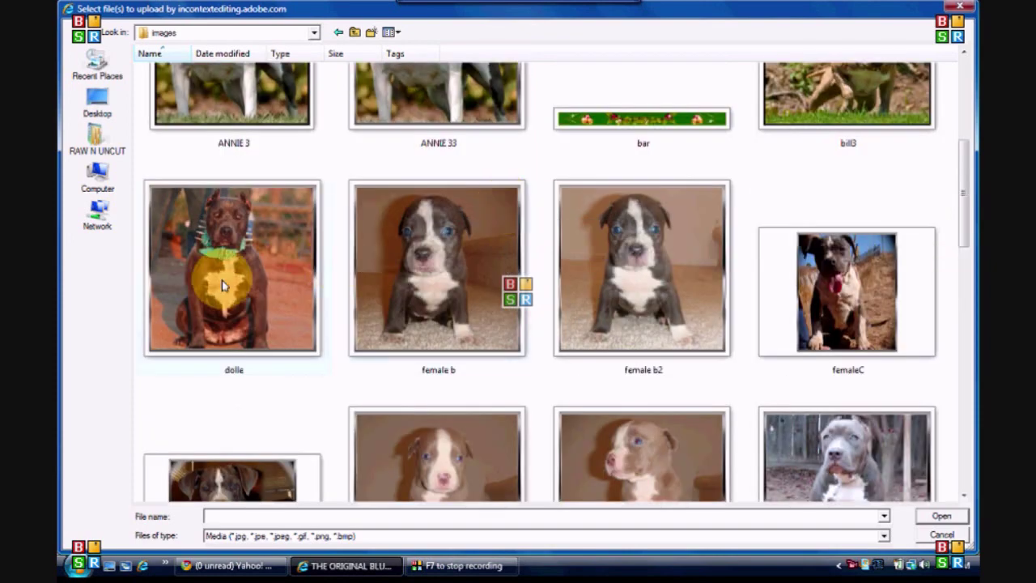
pyautogui.scroll(-5, 314, 281)
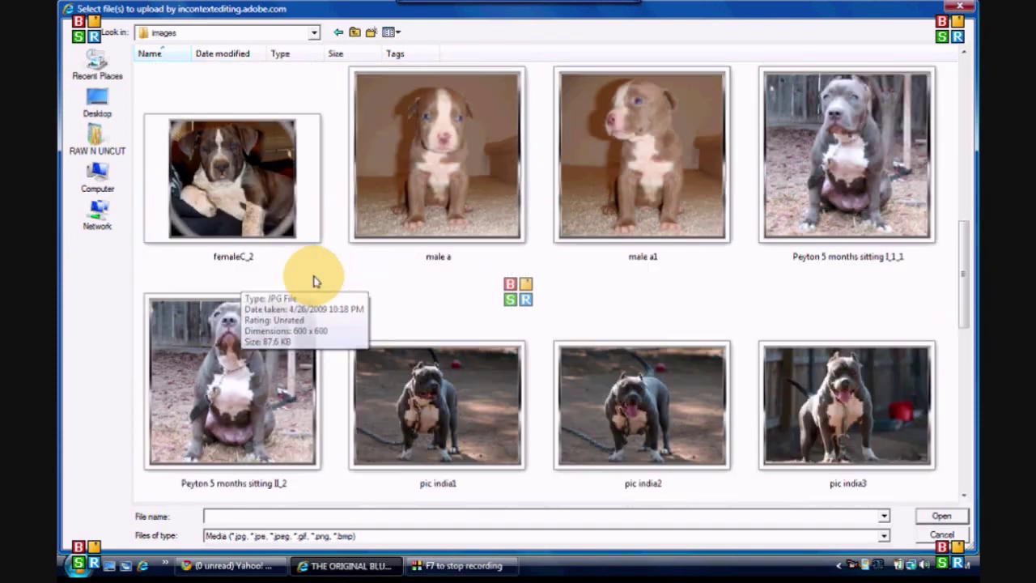
pyautogui.doubleClick(263, 227)
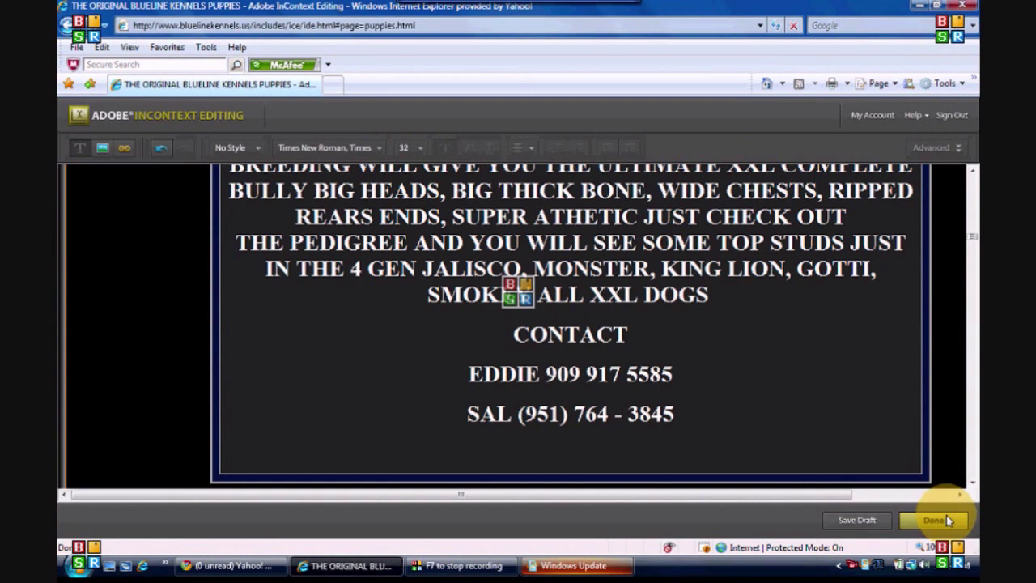
# Step: Finish editing and save the page changes as a draft
pyautogui.click(948, 519)
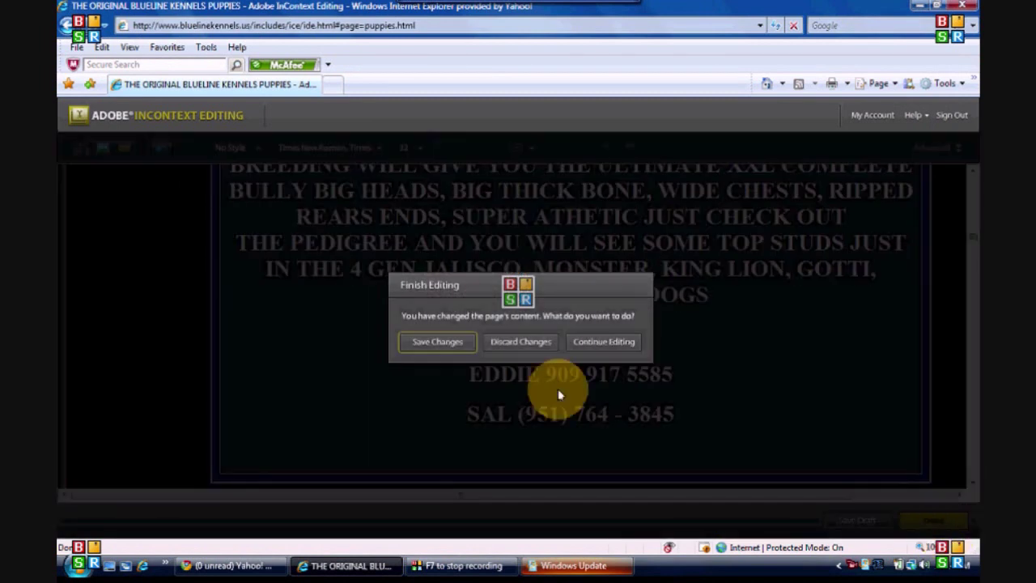
pyautogui.click(441, 345)
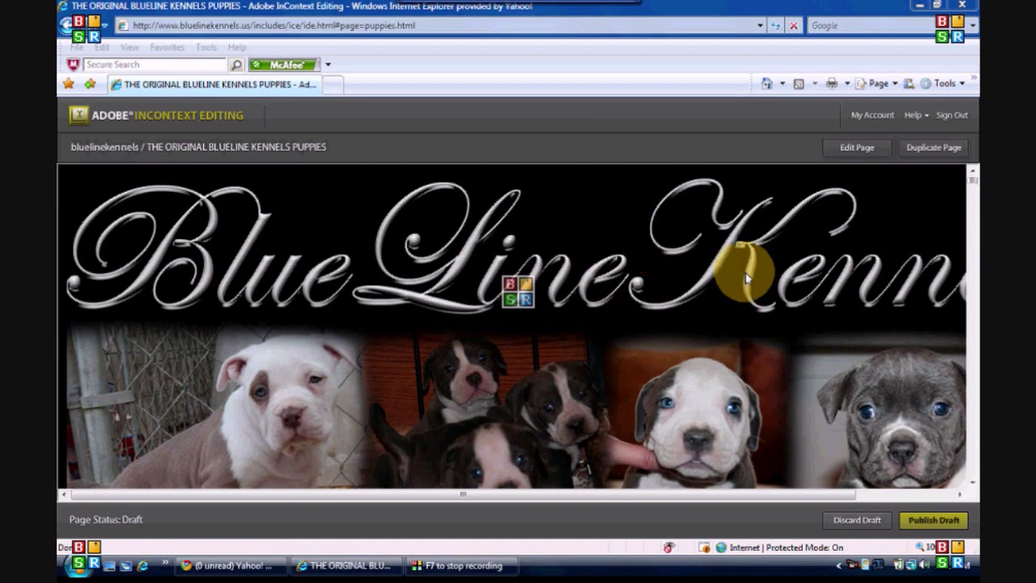
# Step: Publish the puppies page draft and confirm the publish
pyautogui.click(937, 527)
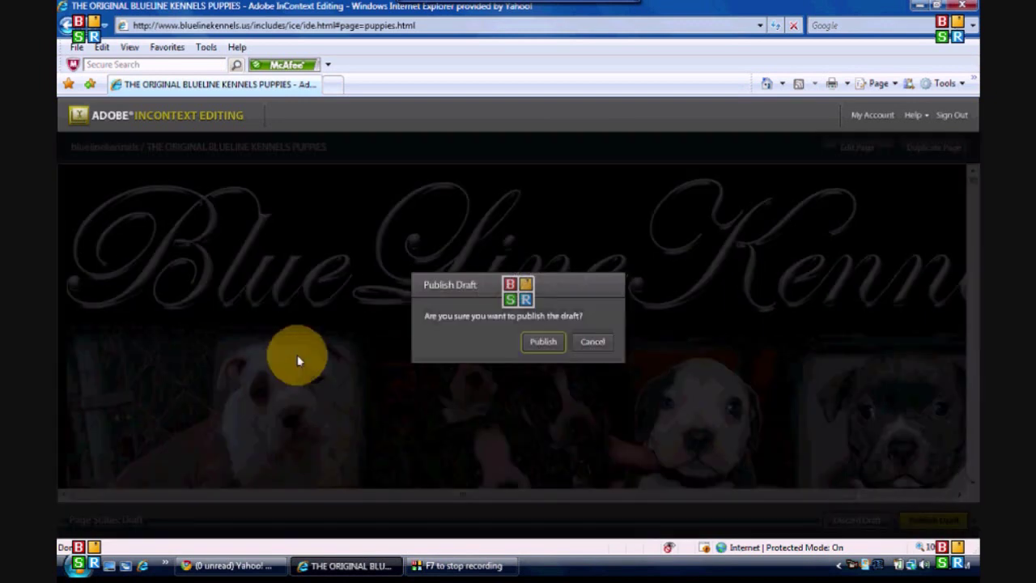
pyautogui.click(543, 341)
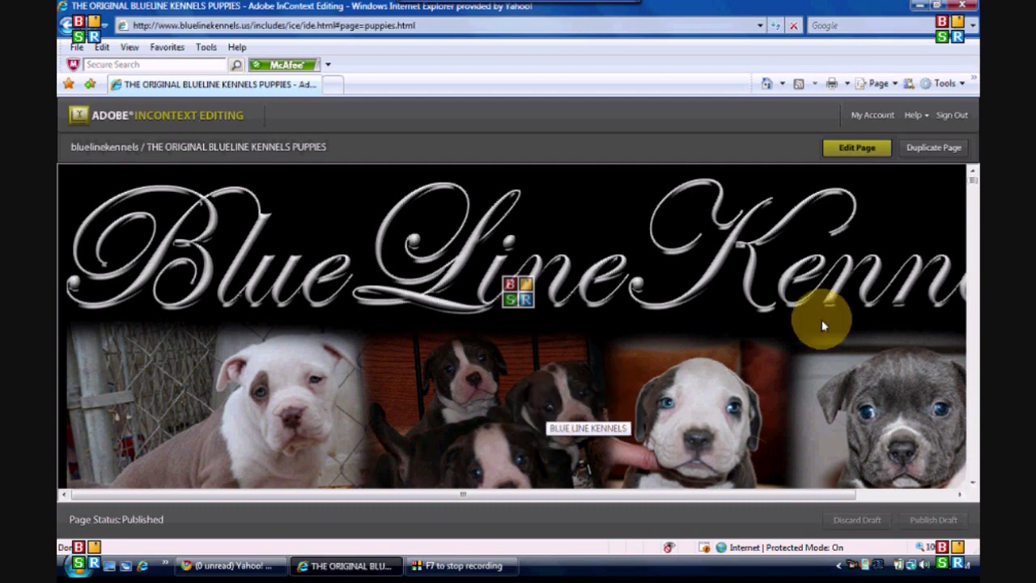
# Step: Sign out of InContext Editing to view the live puppies page
pyautogui.click(955, 117)
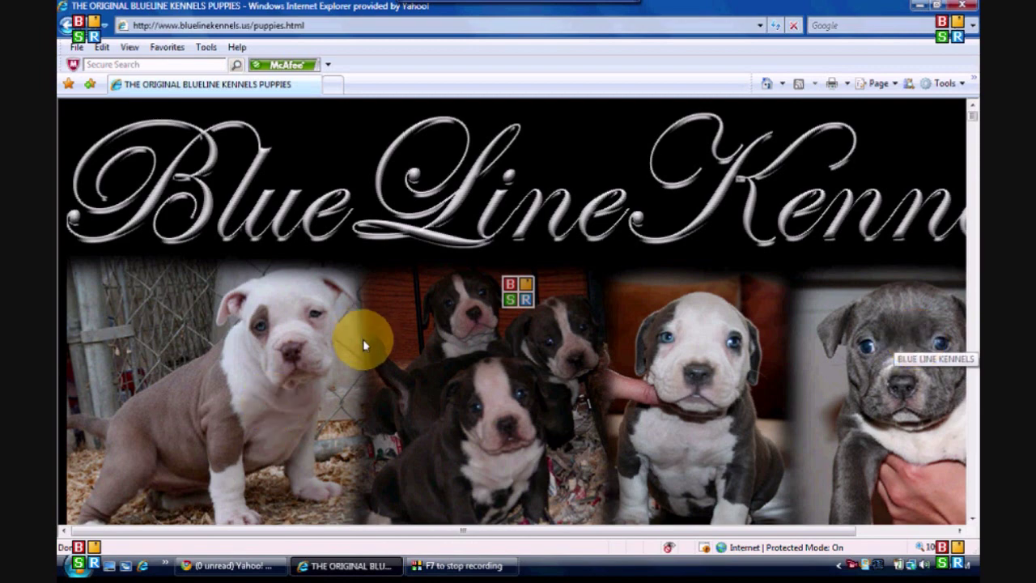
# Step: Scroll to the live contact box, then select and deselect the word 'information'
pyautogui.scroll(-5, 398, 344)
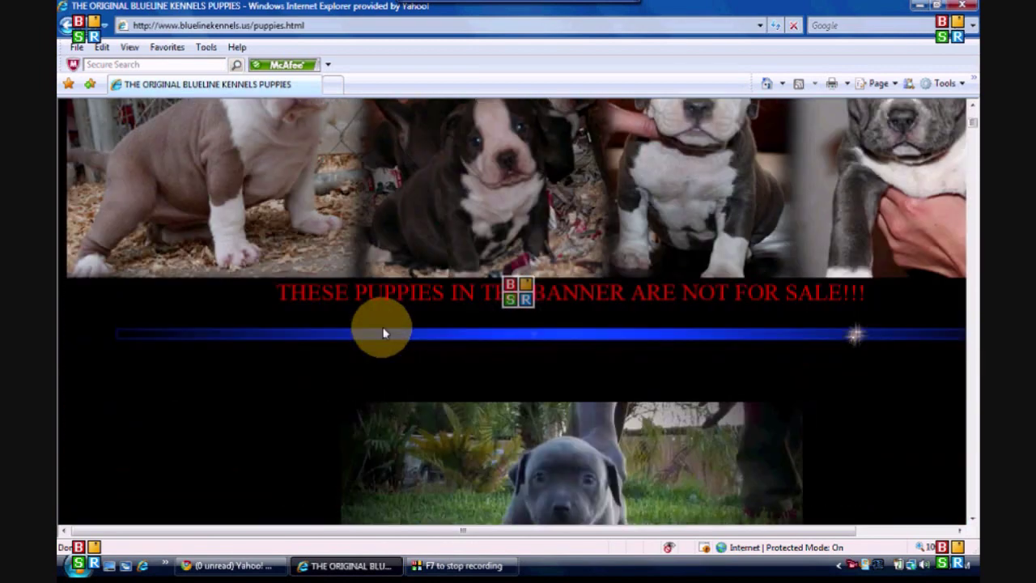
pyautogui.scroll(-10, 261, 324)
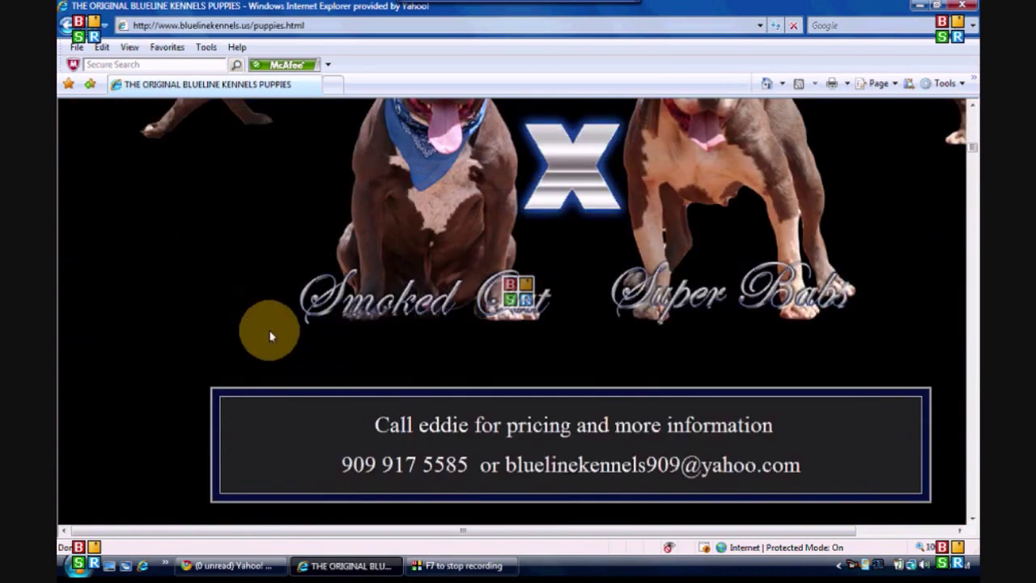
pyautogui.moveTo(669, 425); pyautogui.dragTo(799, 446)
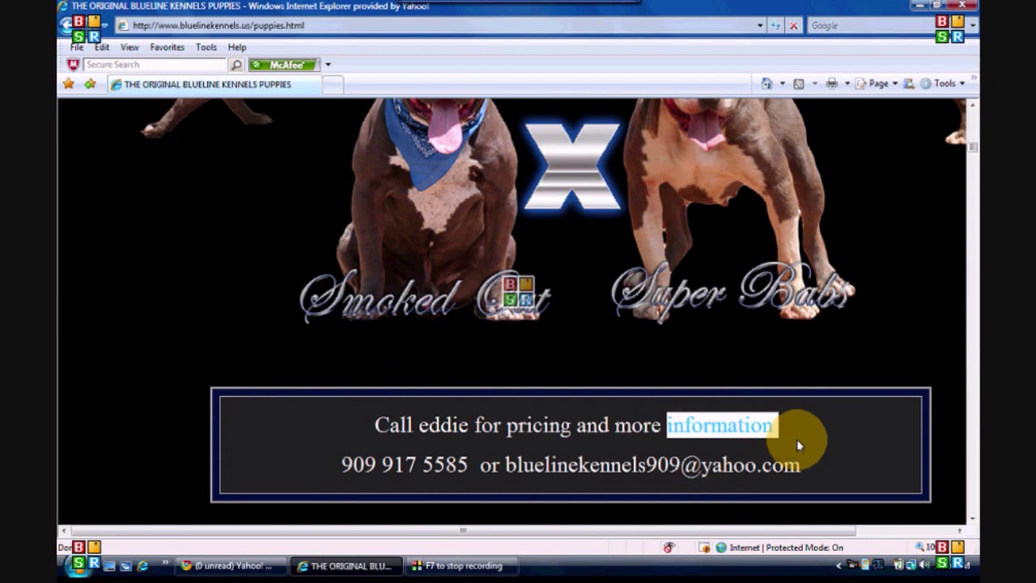
pyautogui.click(797, 444)
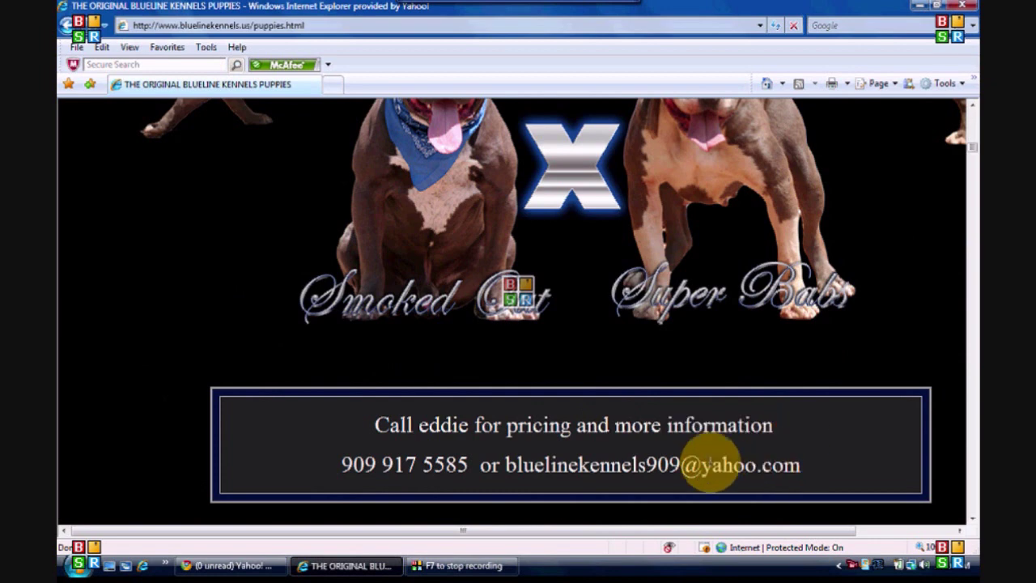